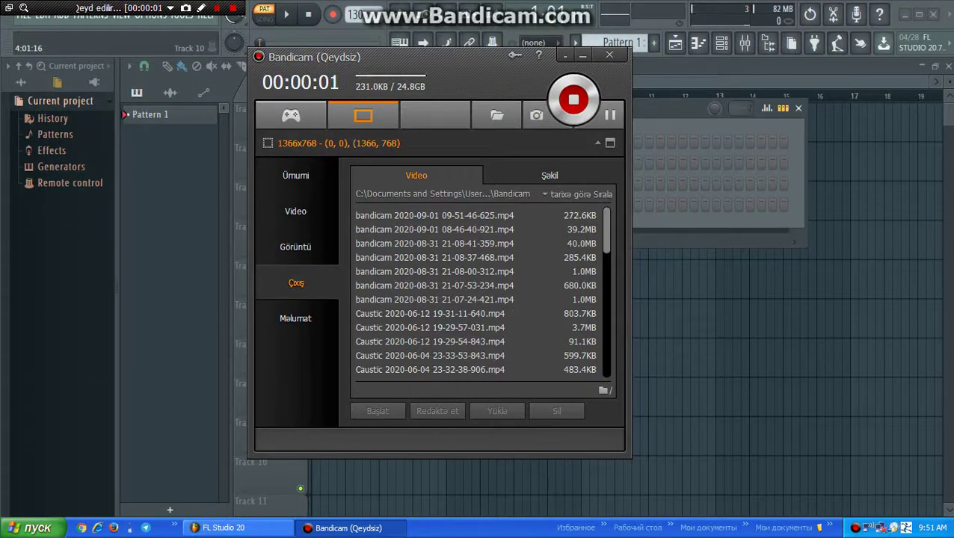
Step: Close the Channel rack window so only the empty playlist shows
left_click(565, 56)
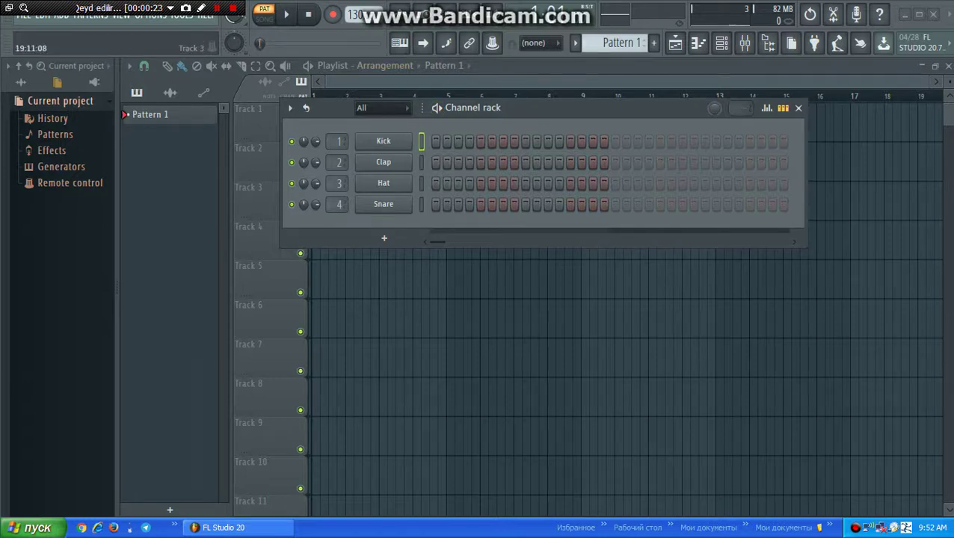
Step: Close the channel rack and change the project tempo from 130 to 100 BPM
left_click(797, 108)
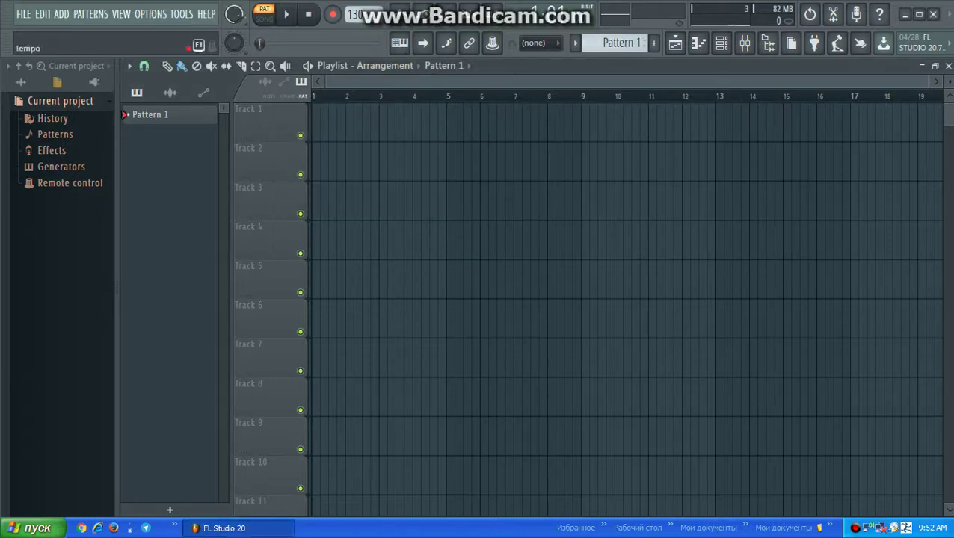
right_click(351, 15)
key("Escape")
right_click(350, 15)
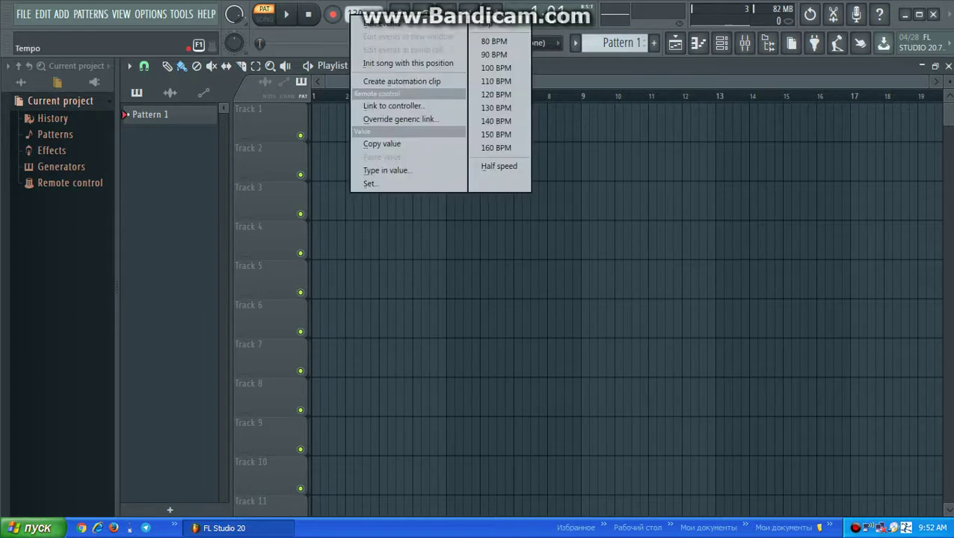
left_click(496, 68)
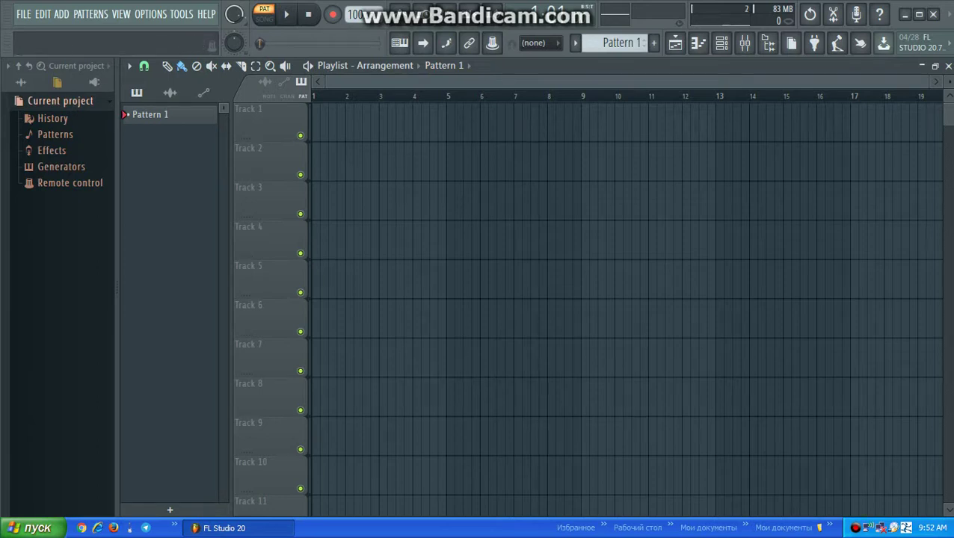
Step: Add a reFX Nexus instrument channel to the Channel rack
left_click(721, 43)
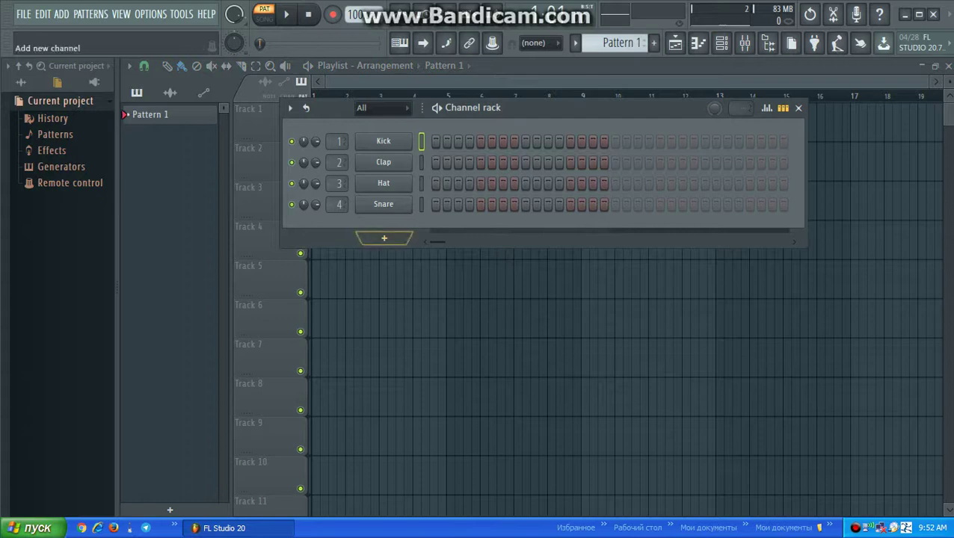
left_click(384, 238)
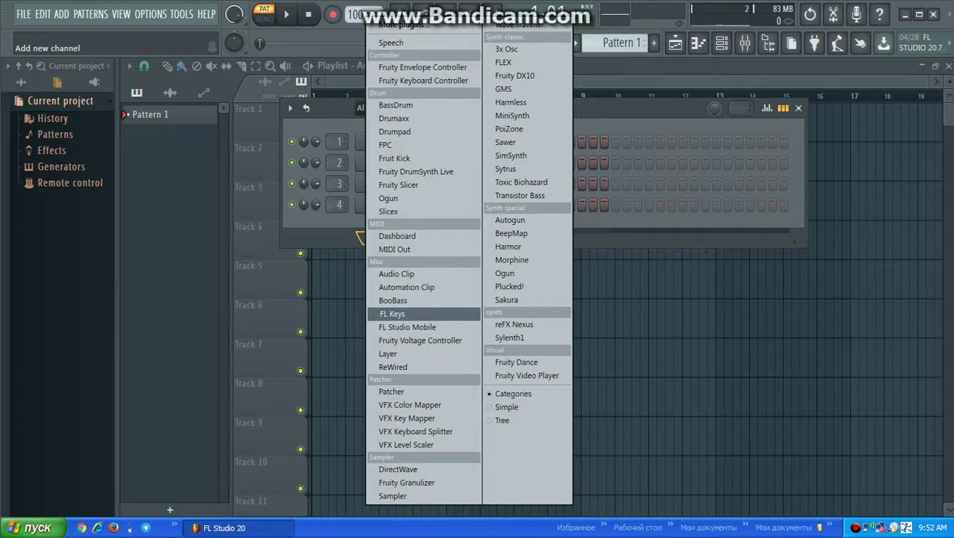
left_click(514, 325)
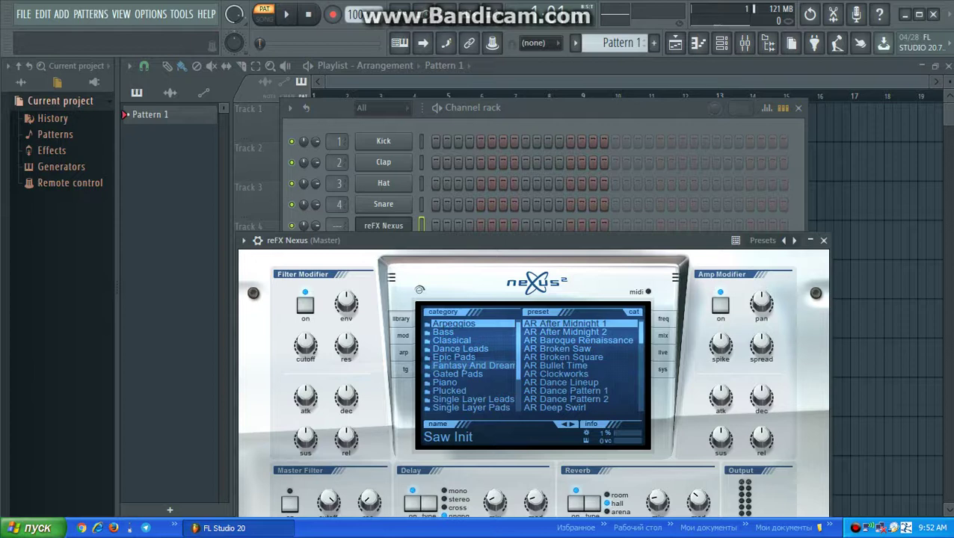
Step: Load the Piano > PN Ballad Grand Piano preset in Nexus and close the plugin
left_click(444, 382)
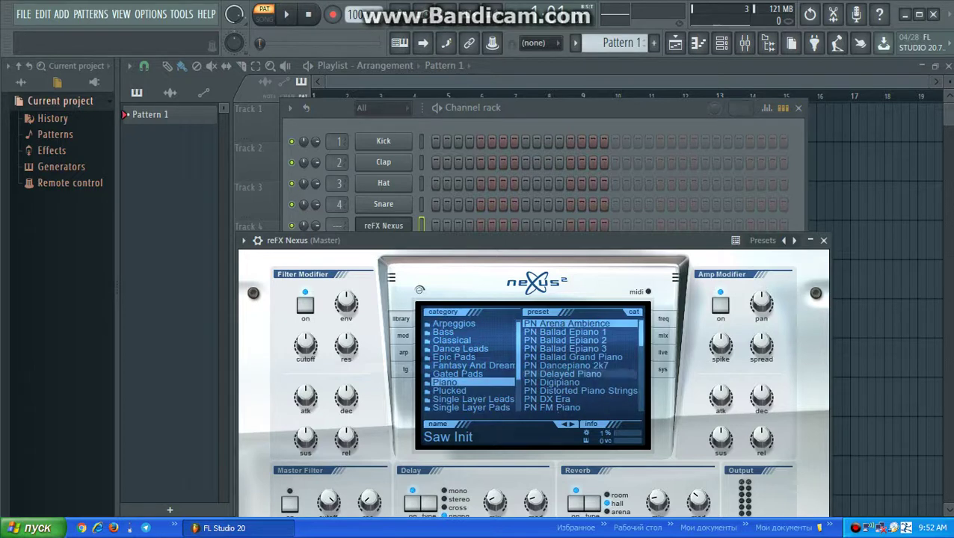
scroll(573, 357, "down", 3)
scroll(573, 357, "up", 3)
left_click(572, 357)
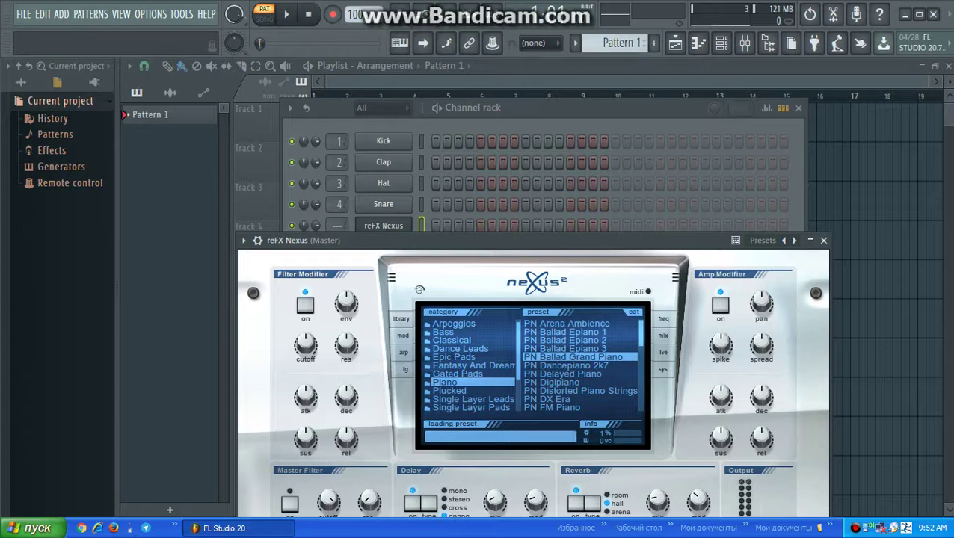
left_click(383, 225)
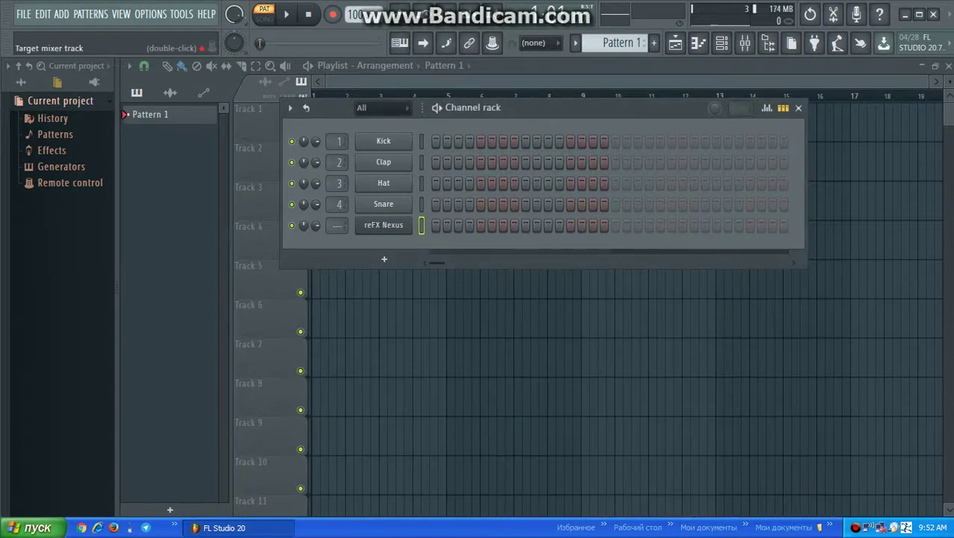
Step: Rename the reFX Nexus channel to 'Piano'
scroll(337, 162, "down", 2)
scroll(338, 183, "down", 1)
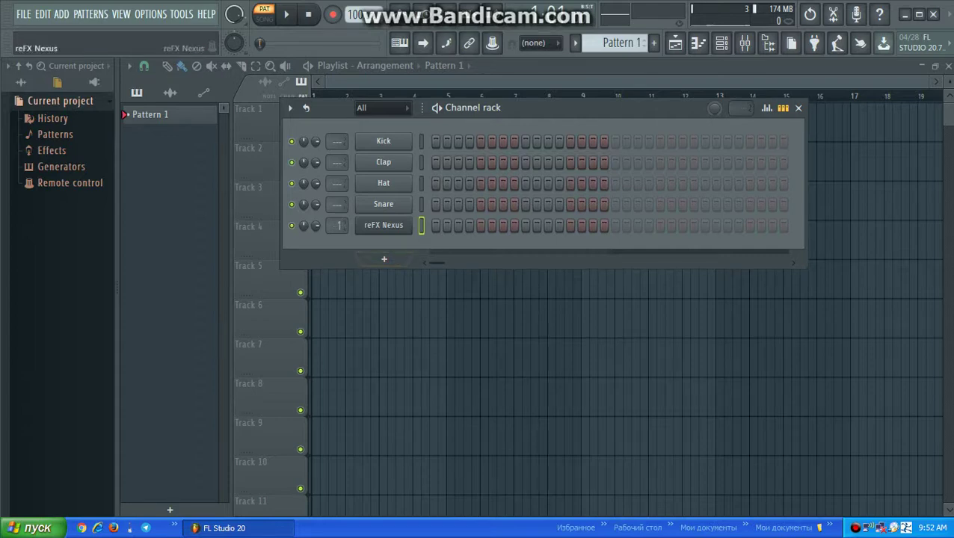
right_click(366, 221)
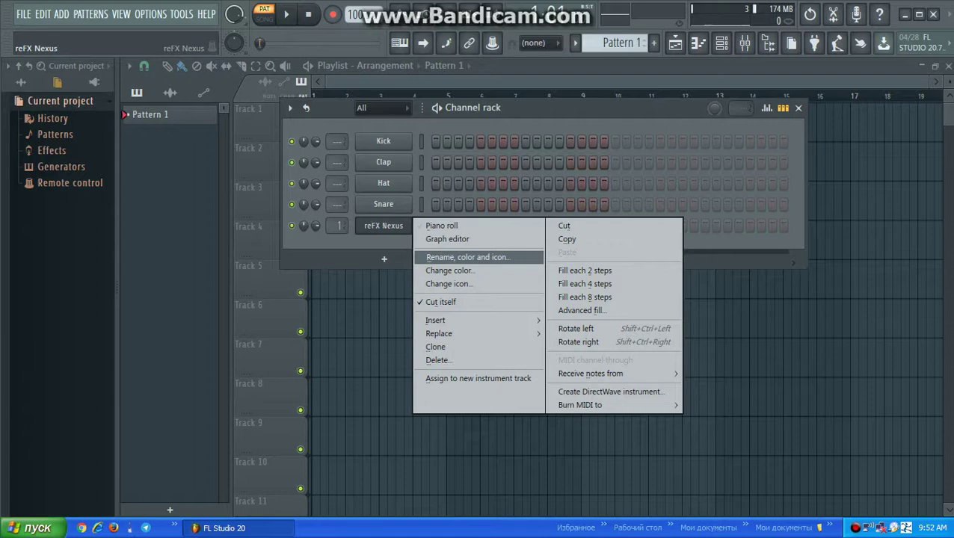
left_click(458, 257)
type("Piano")
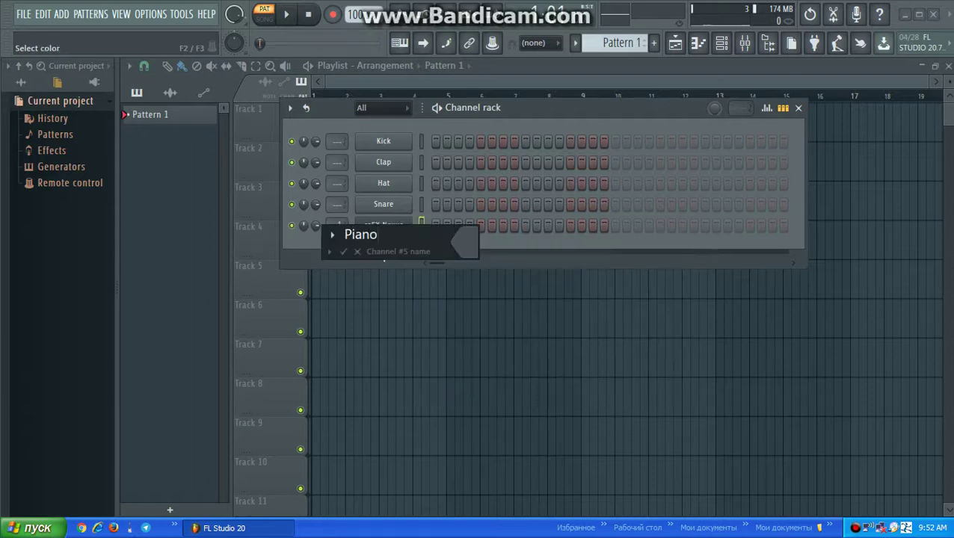
key("Return")
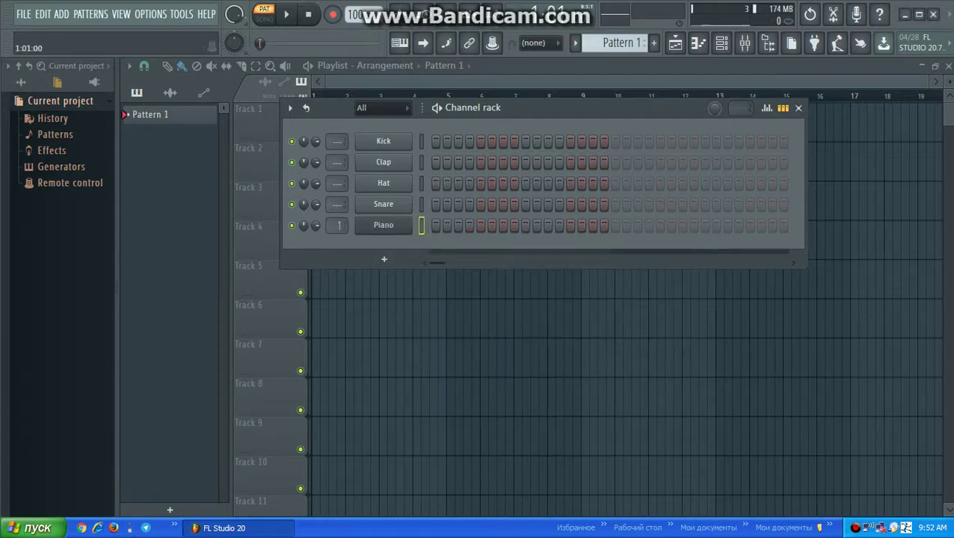
Step: Colour the Piano channel cyan
right_click(411, 222)
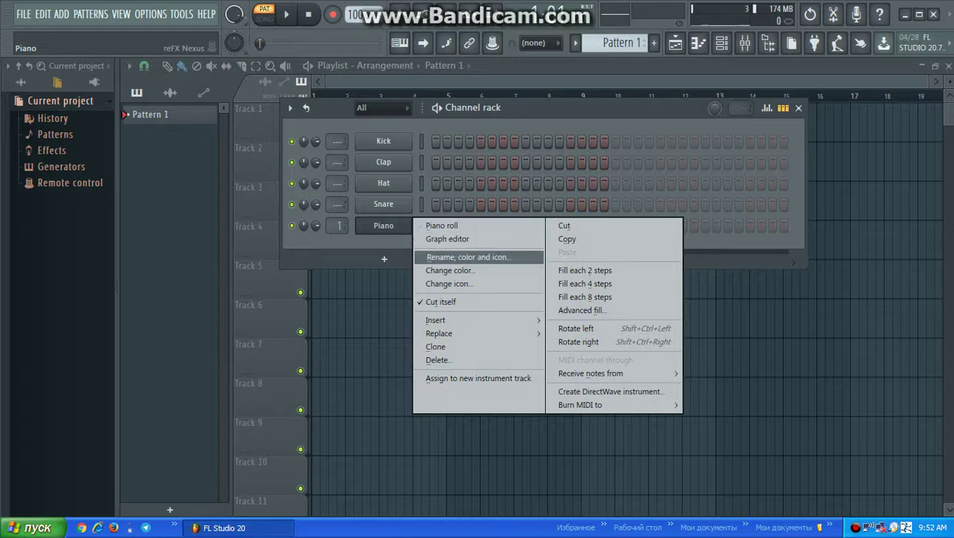
left_click(457, 258)
left_click(468, 244)
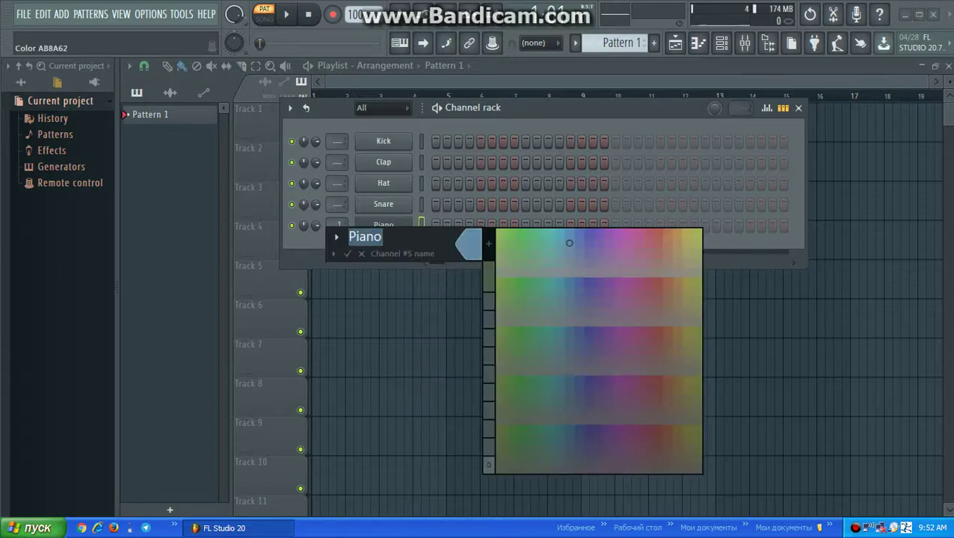
left_click(495, 237)
key("Return")
right_click(410, 222)
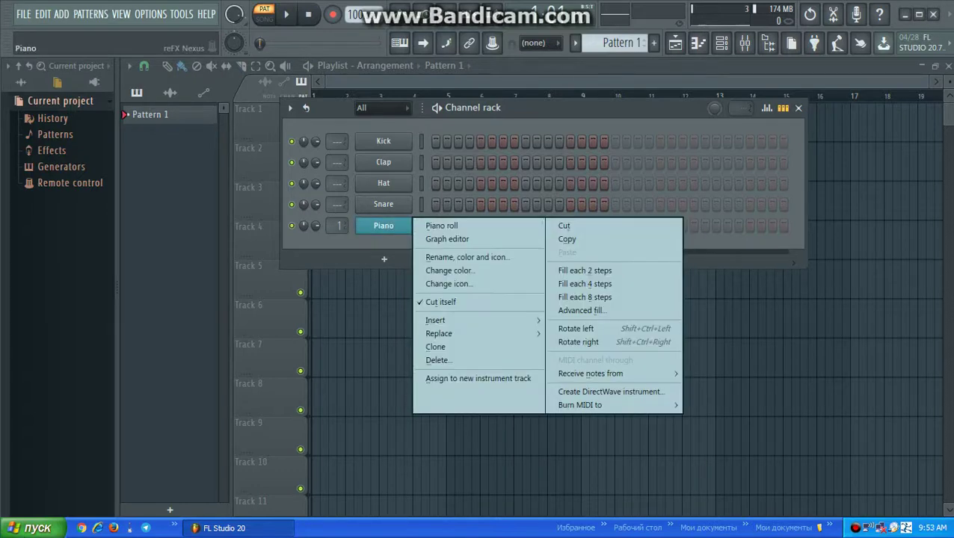
Step: Open the Piano channel's piano roll and audition C5 and C4 with the typing keyboard
left_click(441, 224)
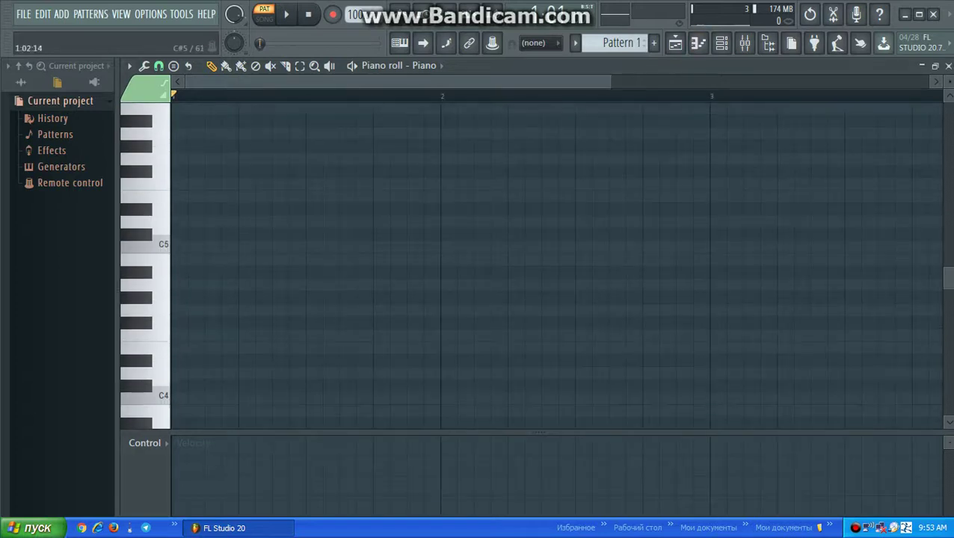
key("z")
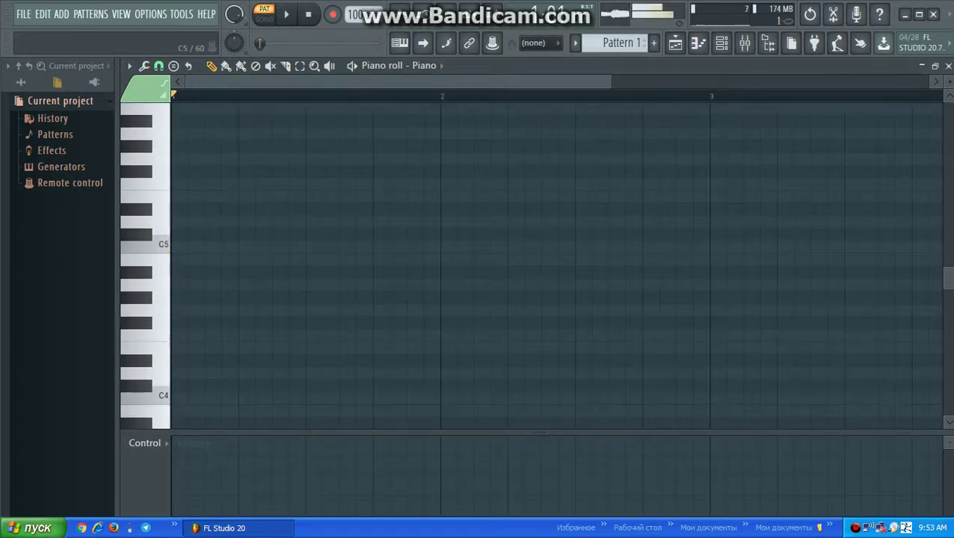
key("z")
key("z")
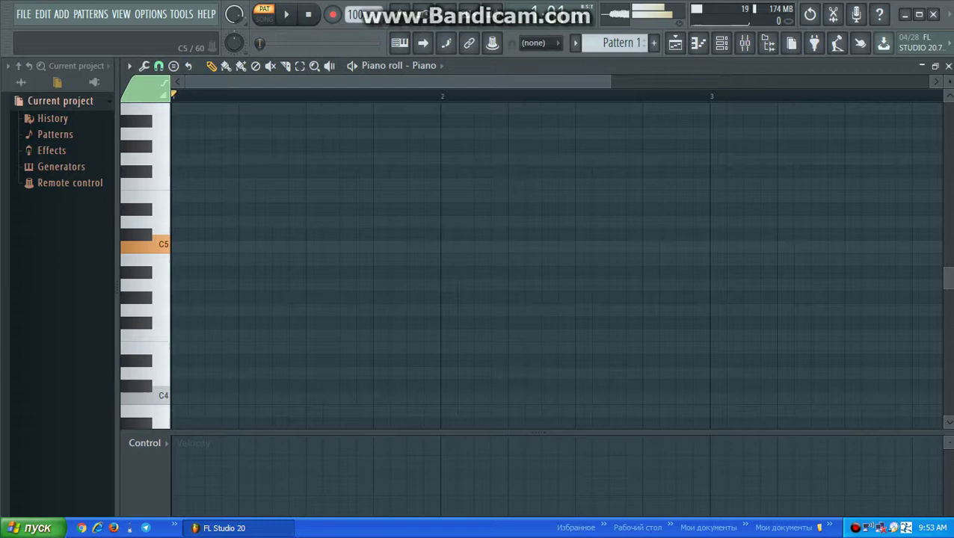
key("z")
scroll(523, 261, "down", 1)
scroll(523, 262, "down", 1)
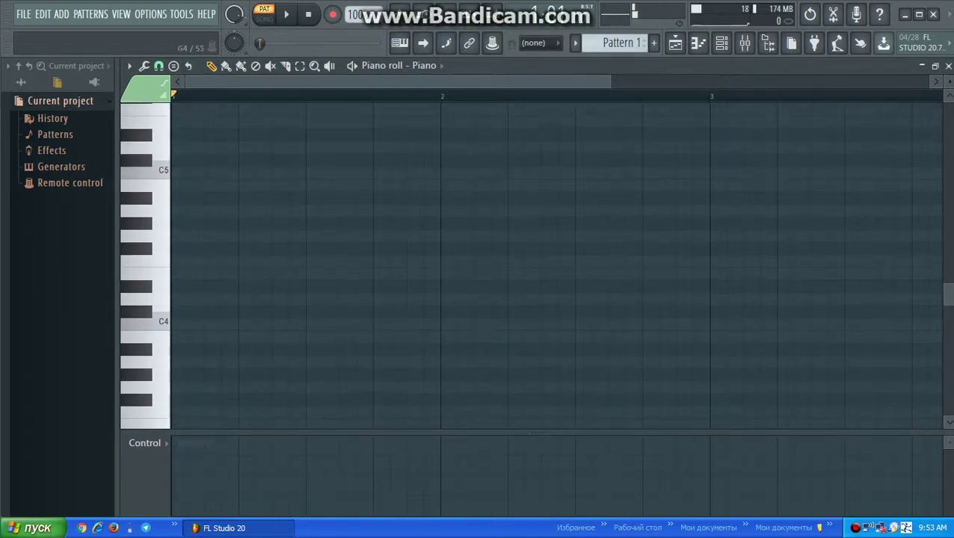
scroll(523, 261, "down", 1)
key("z")
scroll(523, 262, "up", 3)
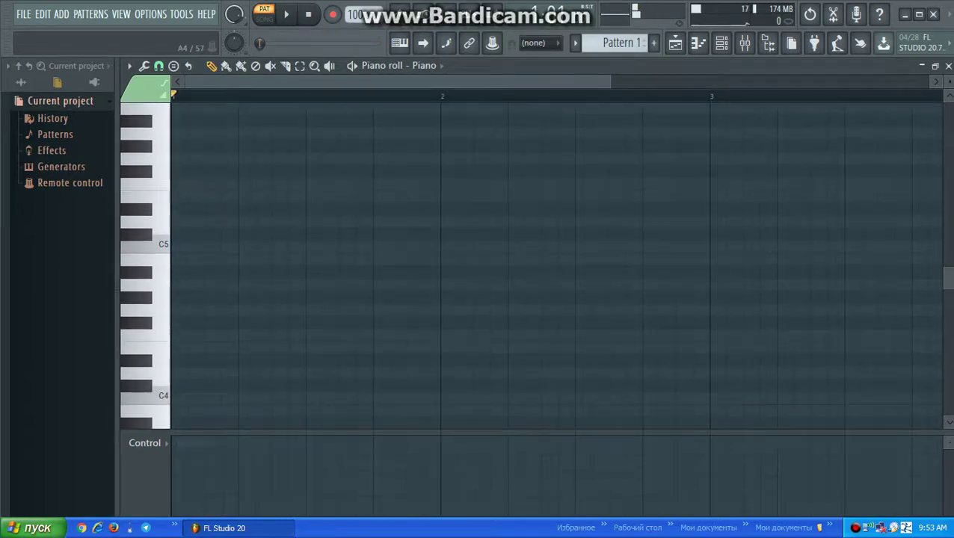
scroll(523, 262, "up", 1)
key("z")
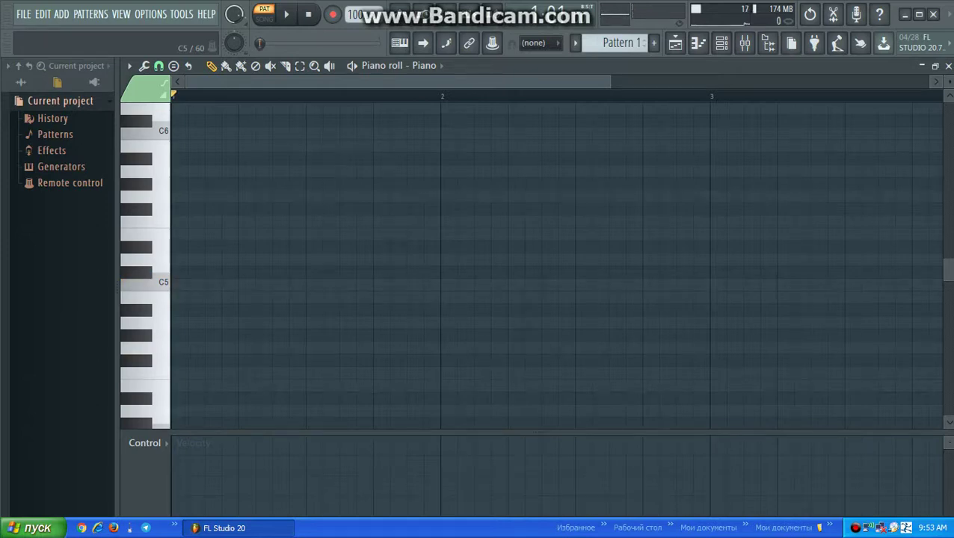
Step: Audition E5, G5, A5, B5 and C6, then place a one-bar C5 note at bar 1
key("z")
key("c")
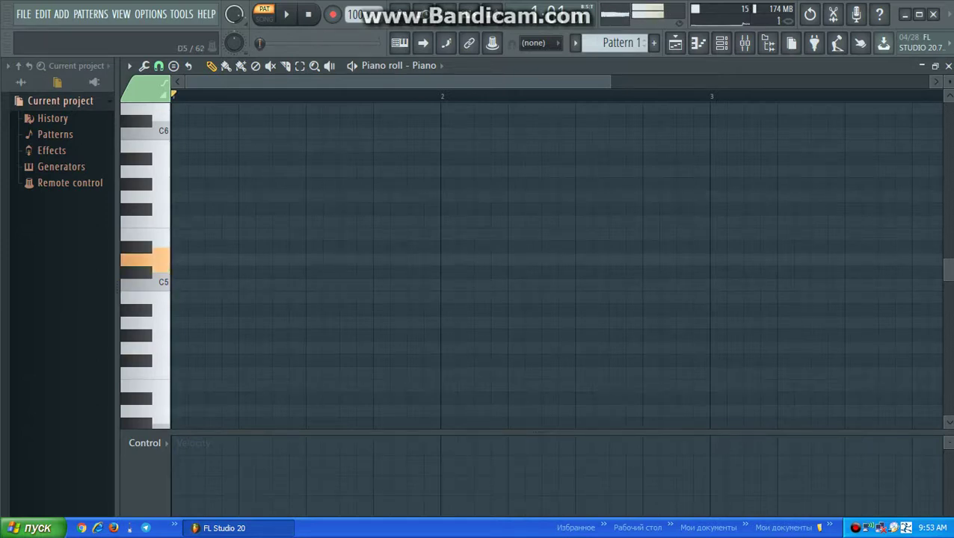
key("c")
key("c")
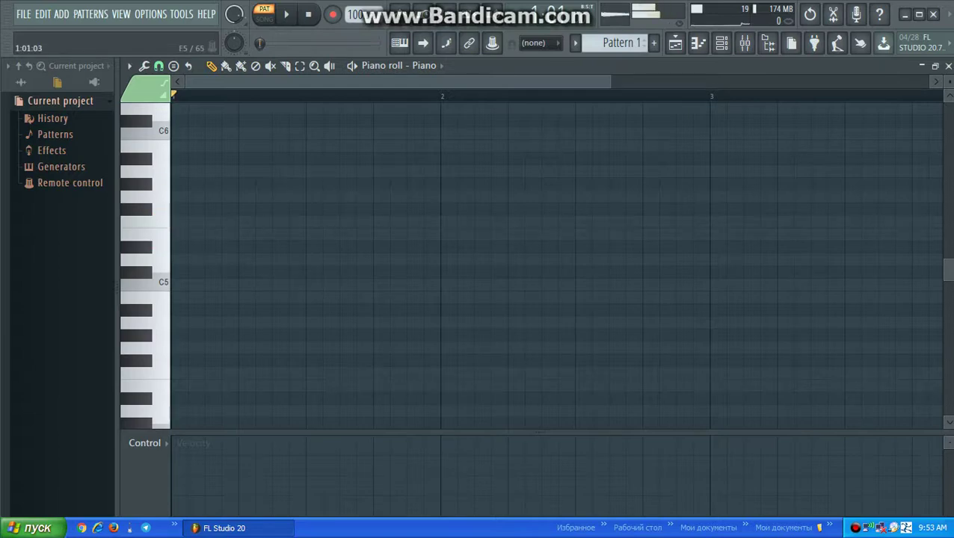
key("b")
key("n")
key("m")
key("comma")
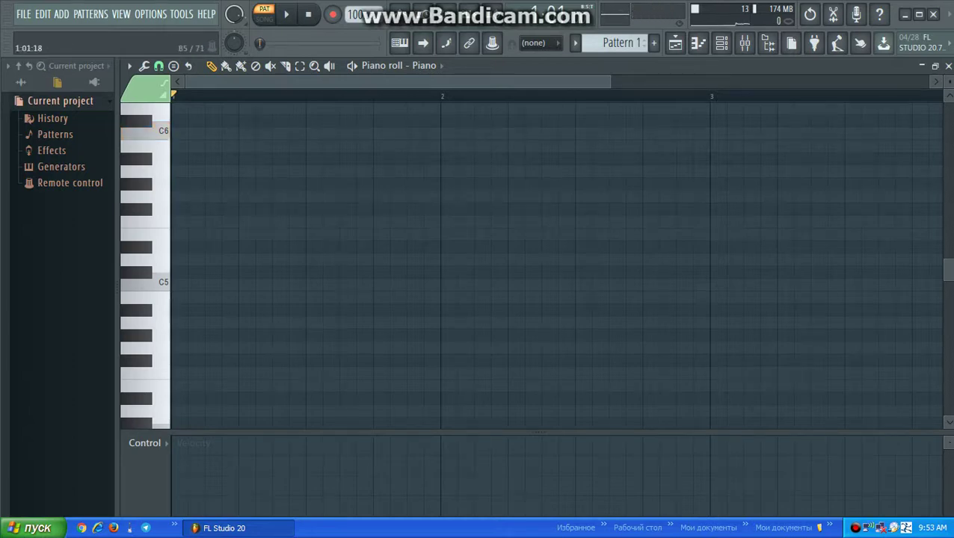
key("z")
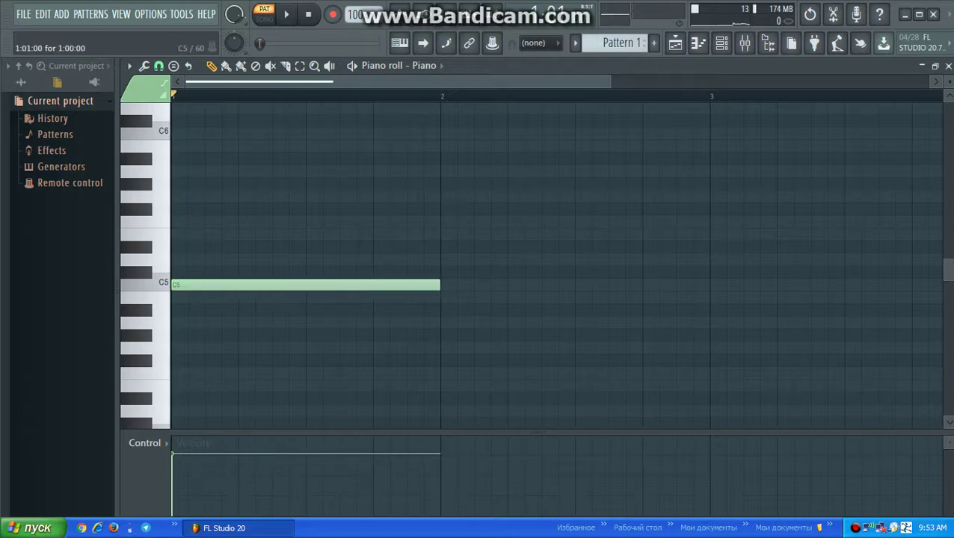
Step: Add one-bar E5 and G5 notes above C5 to form a C major chord and play it
key("z")
left_click(161, 283)
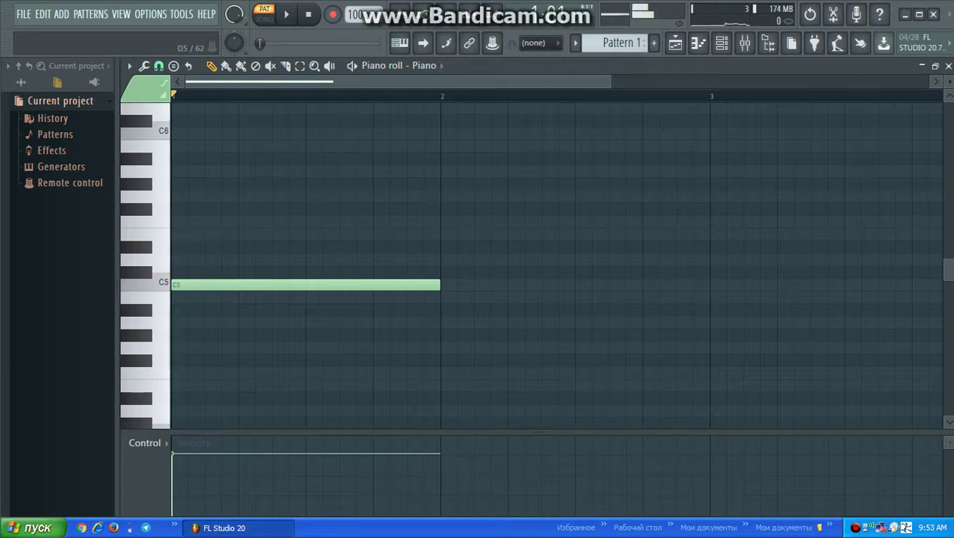
left_click(161, 260)
left_click(161, 234)
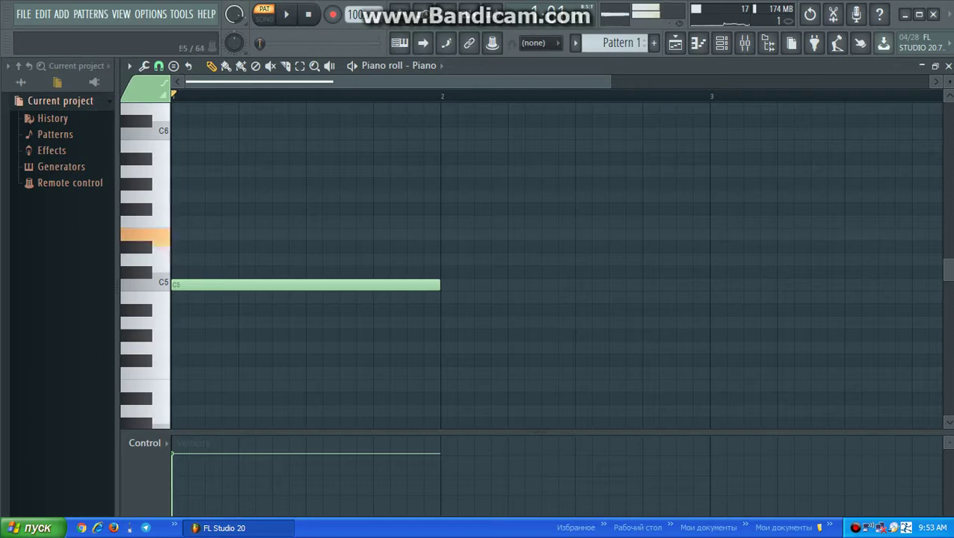
left_click(180, 234)
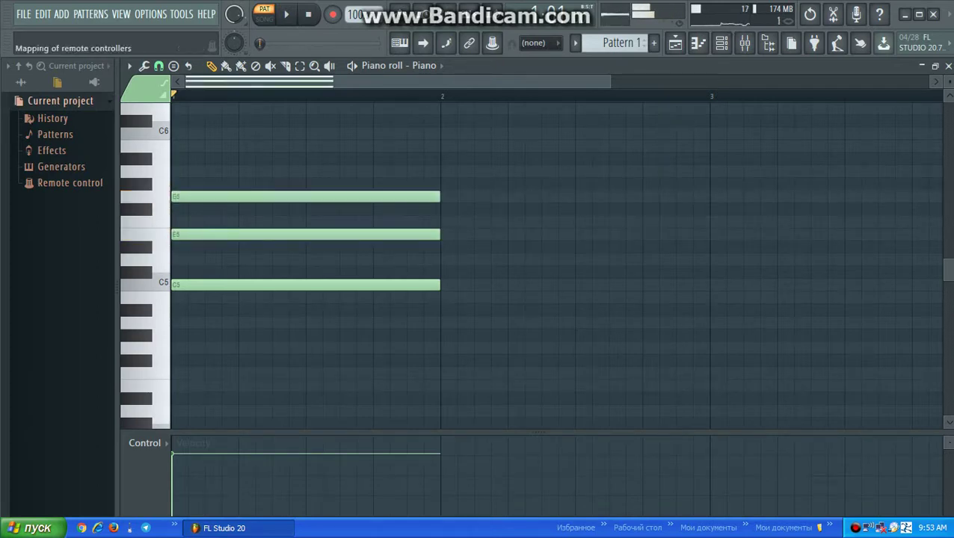
left_click(180, 197)
left_click(286, 15)
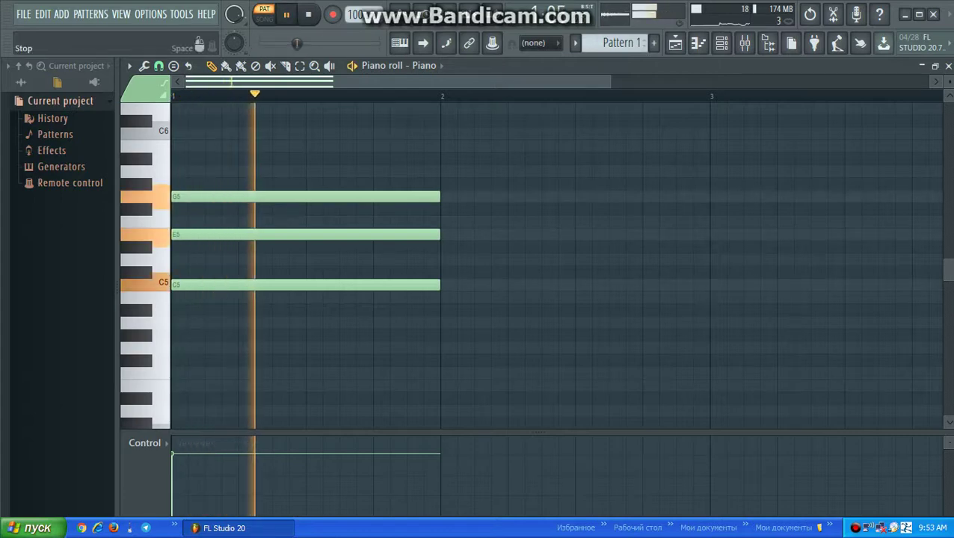
left_click(308, 14)
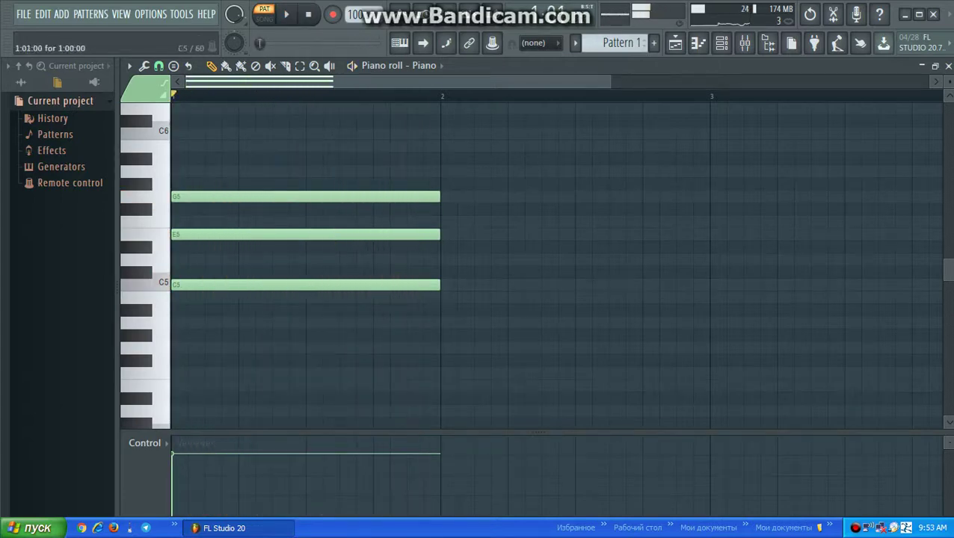
Step: Copy the C major chord into bar 2 as G4–B4–D5 and play both chords
left_click_drag(264, 180, 458, 299)
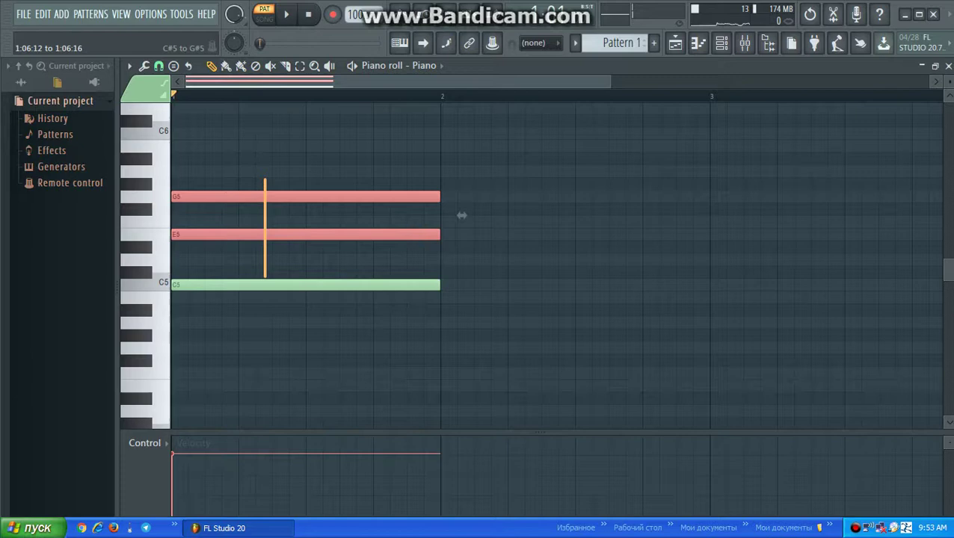
mouse_move(460, 241)
left_mouse_down()
mouse_move(747, 240)
mouse_move(731, 240)
mouse_move(731, 303)
left_mouse_up()
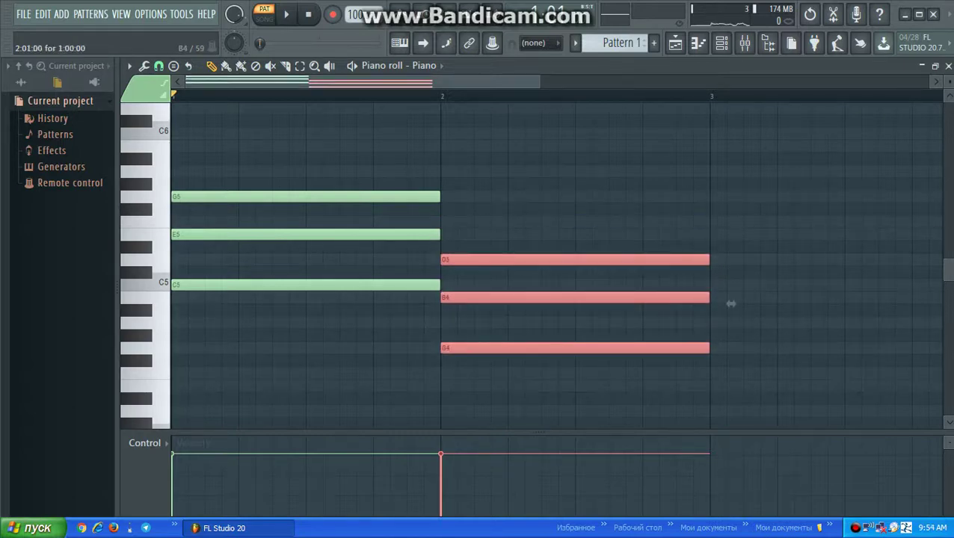
key("space")
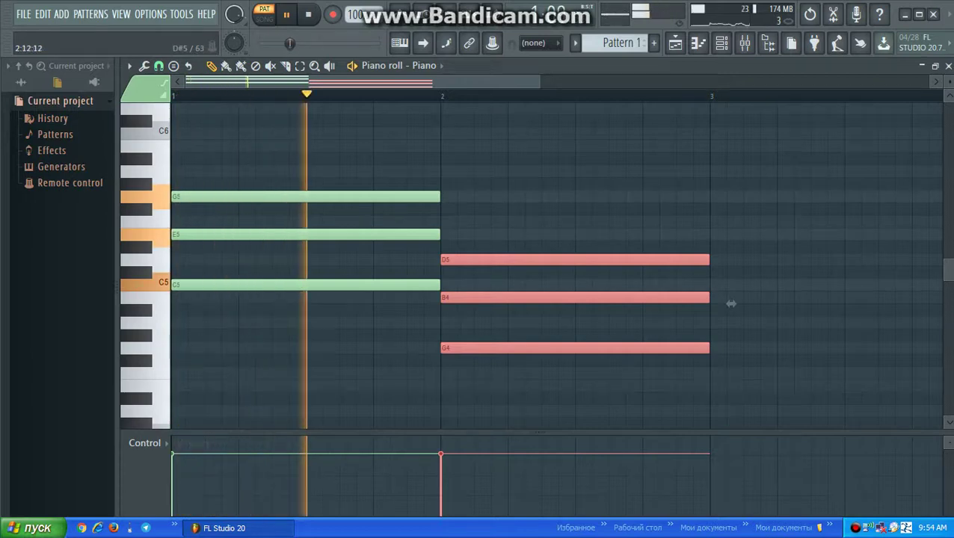
scroll(712, 304, "down", 1)
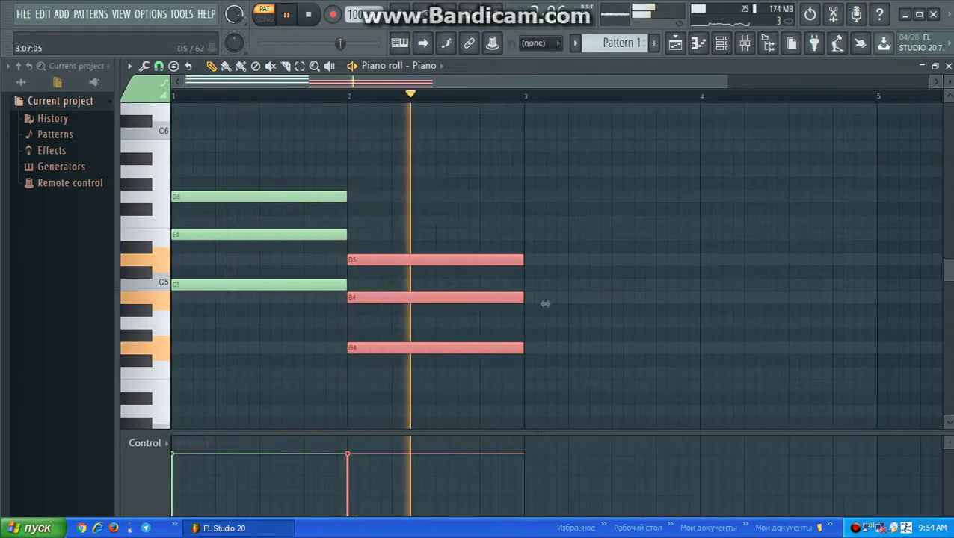
Step: Copy the bar-2 chord into bar 3, raise it to D5–F#5–A5, and play the progression
key("space")
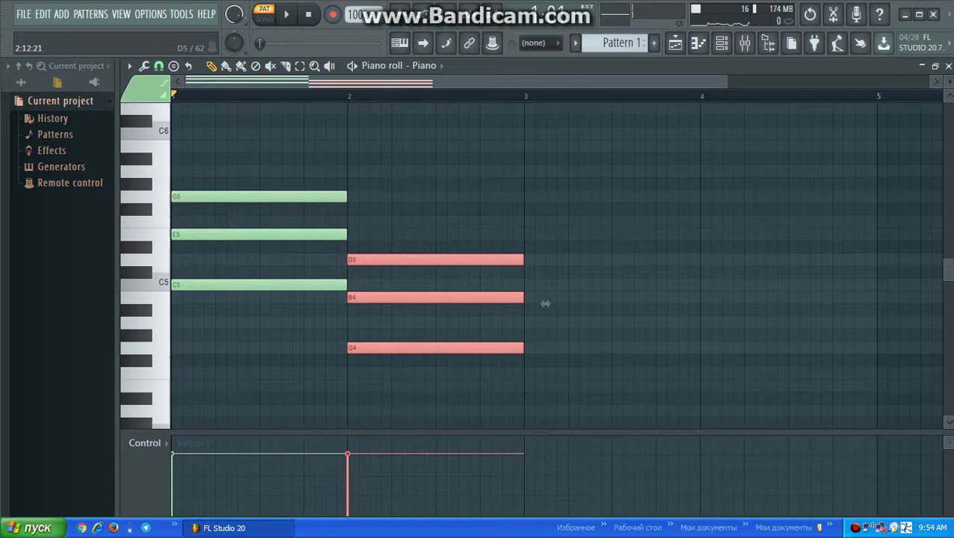
mouse_move(545, 304)
left_mouse_down()
mouse_move(732, 303)
mouse_move(720, 279)
left_mouse_up()
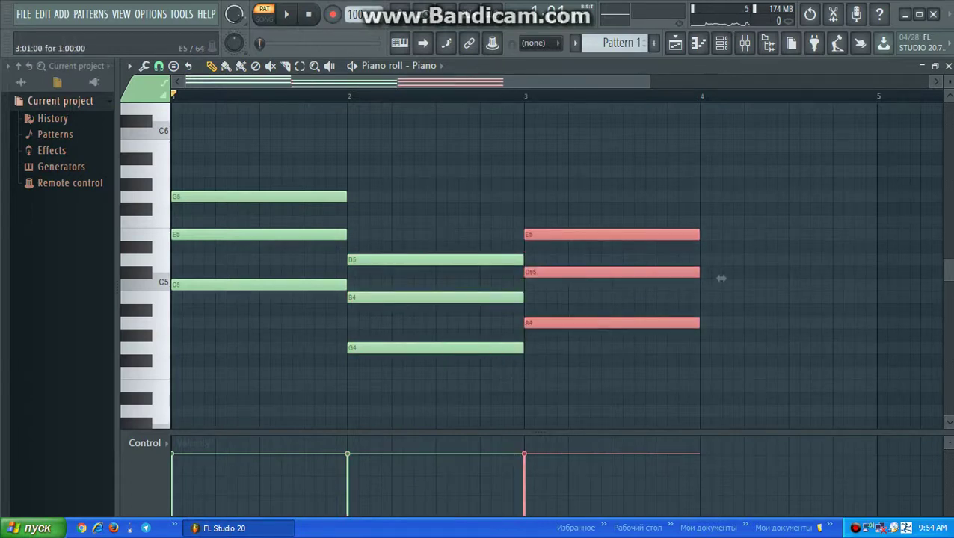
left_click_drag(720, 278, 721, 215)
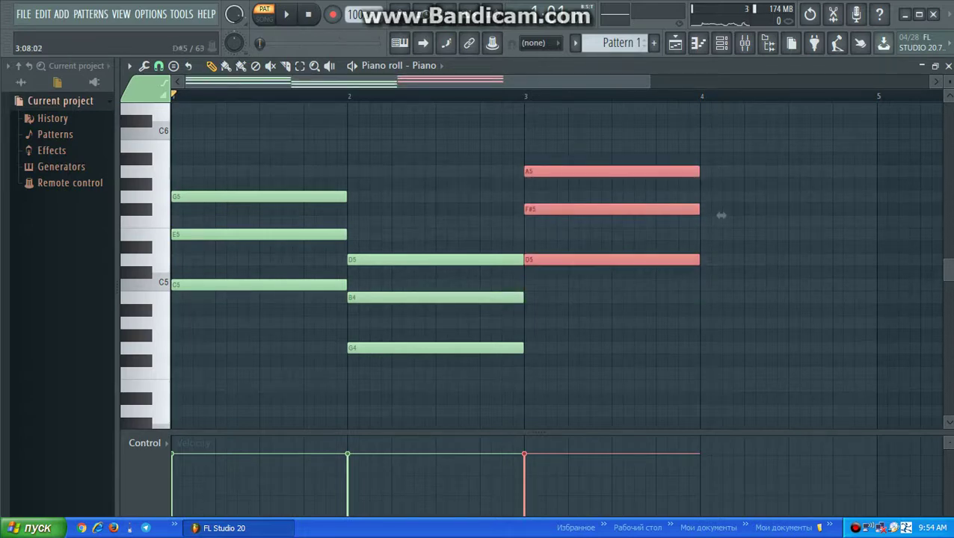
key("space")
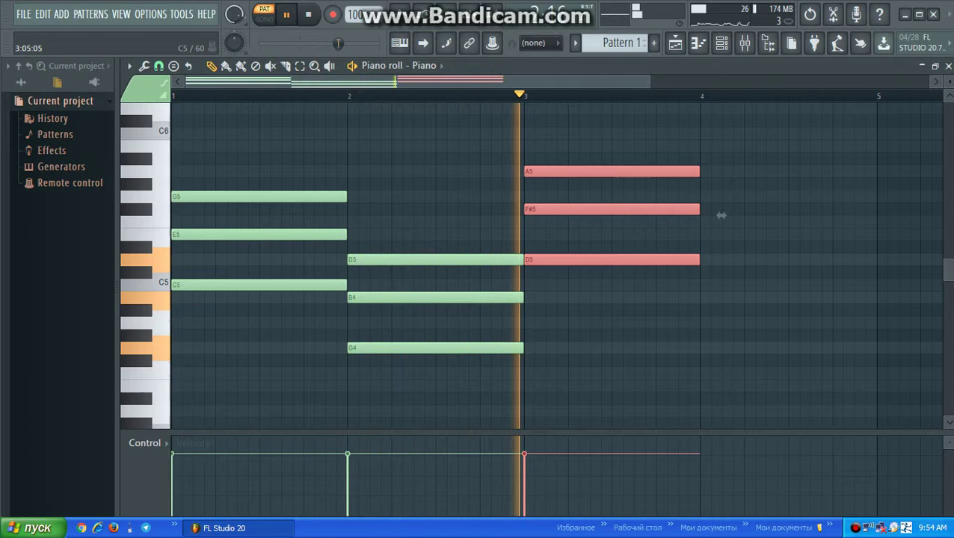
Step: Copy the chord into bar 4 as A4–C#5–E5, play all four chords, then deselect
key("space")
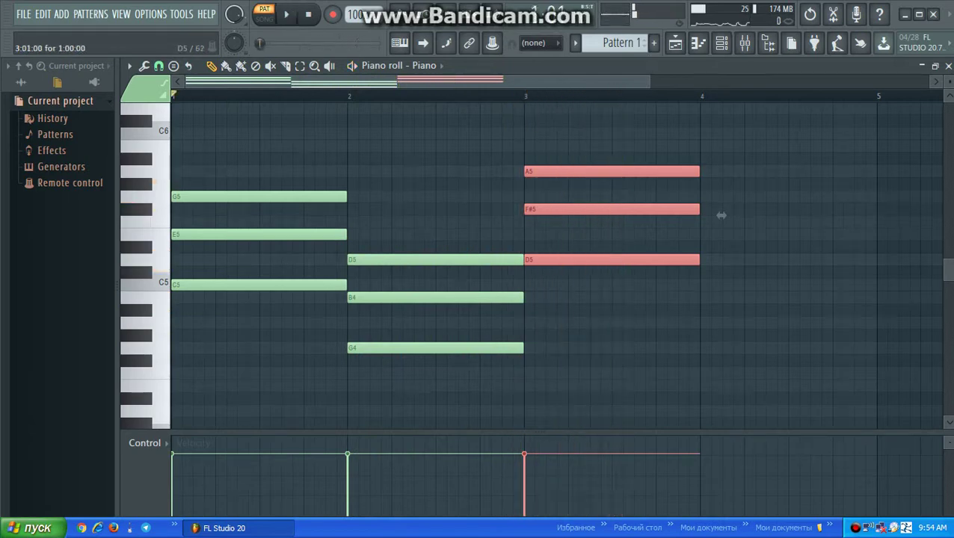
mouse_move(720, 215)
left_mouse_down()
mouse_move(908, 241)
mouse_move(898, 278)
left_mouse_up()
key("space")
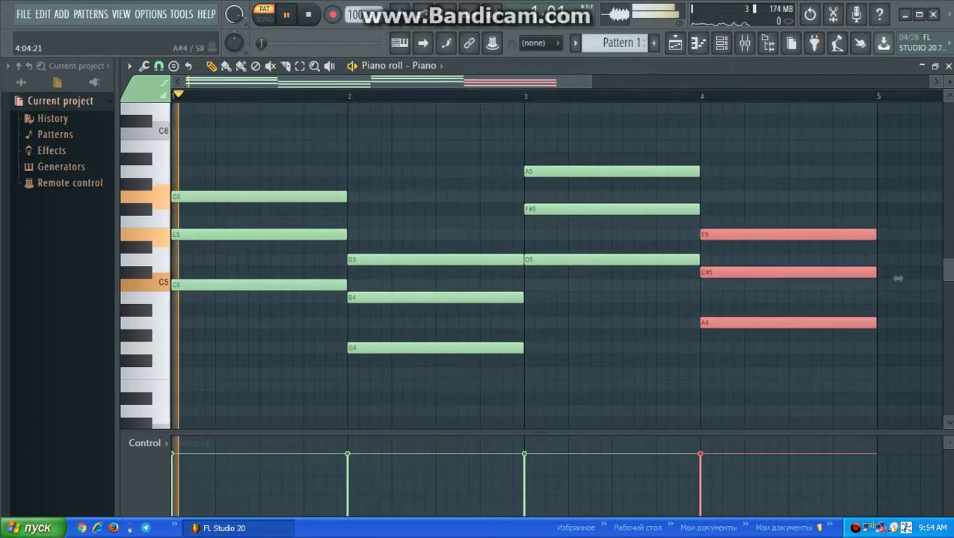
key("ctrl+d")
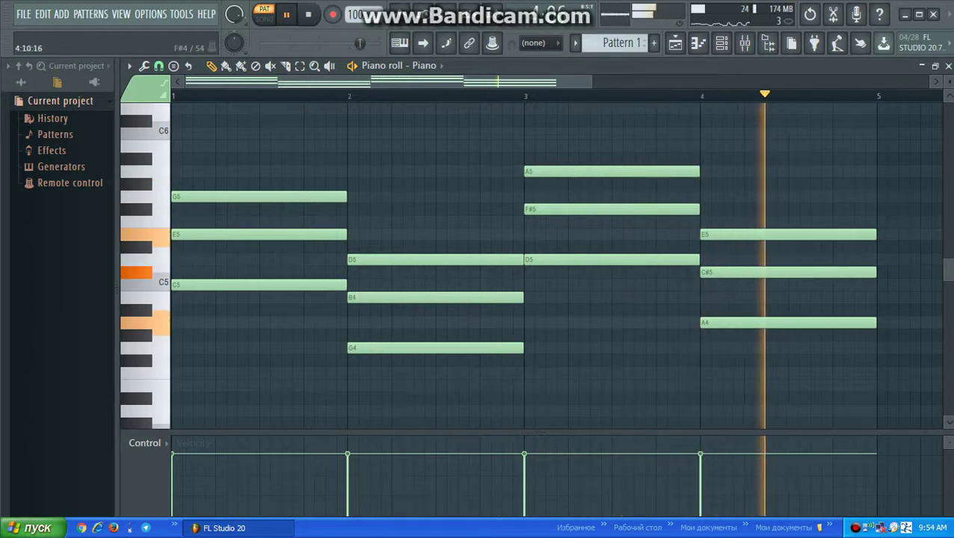
key("space")
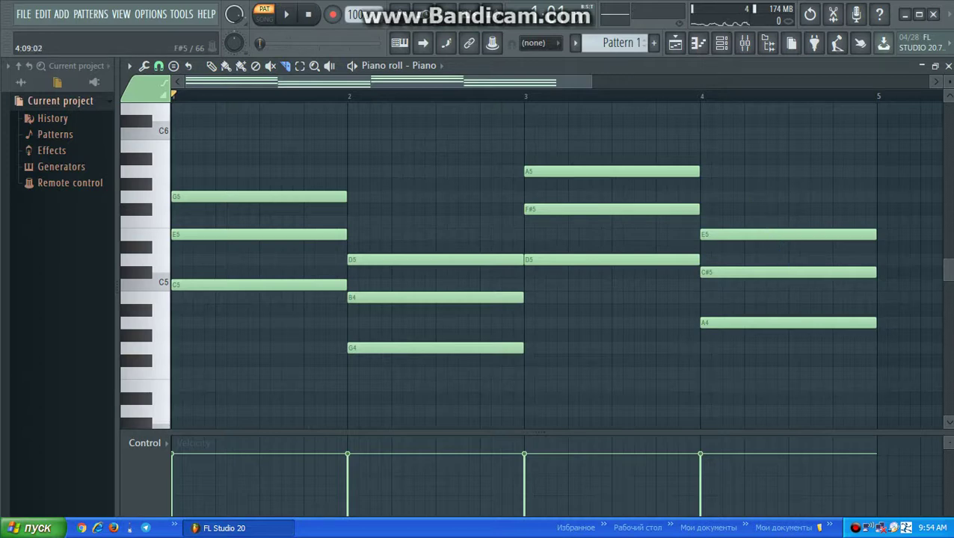
left_click_drag(788, 206, 788, 366)
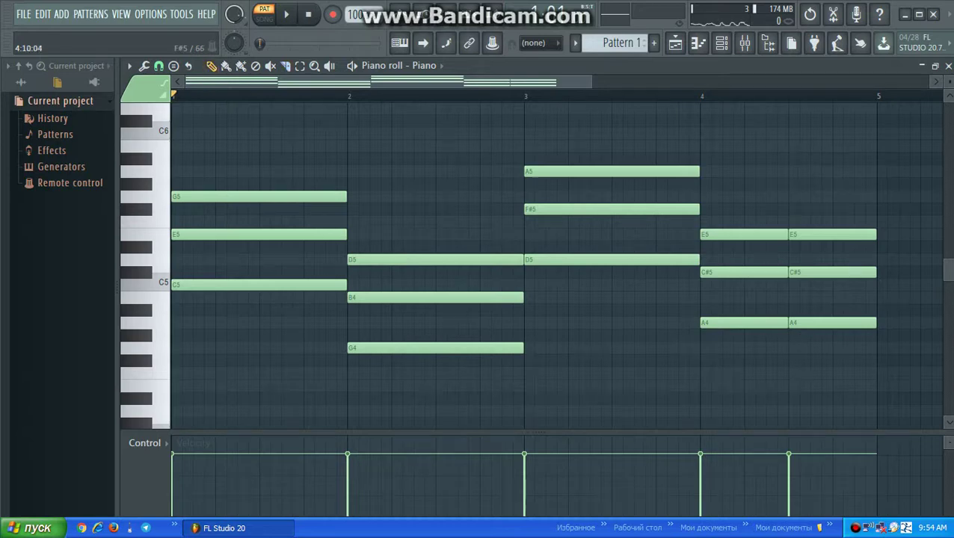
left_click_drag(799, 204, 812, 357)
key("shift+Down")
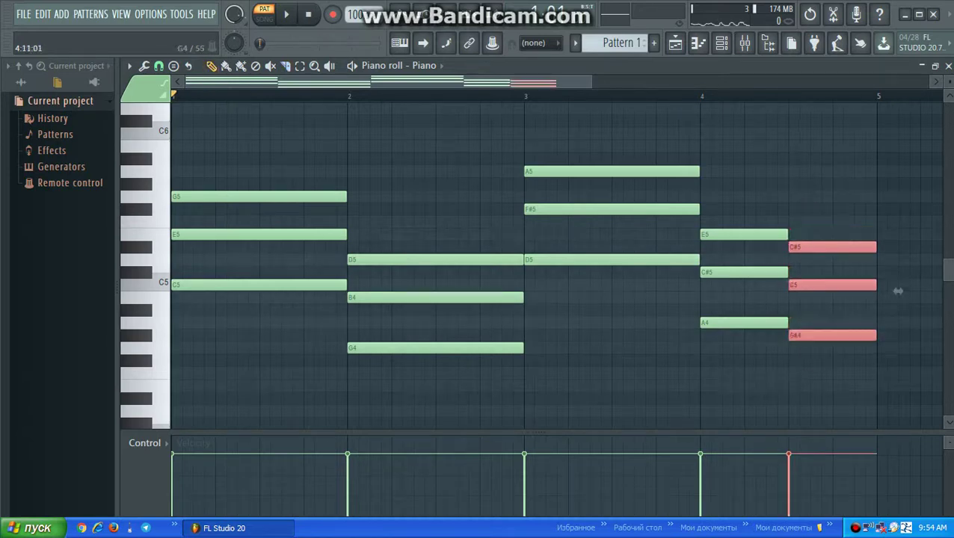
key("shift+Down")
key("space")
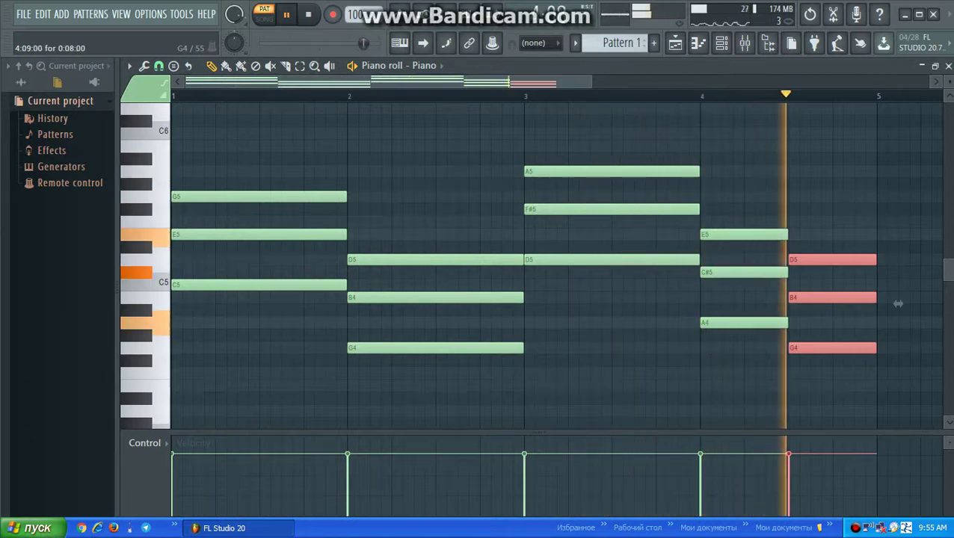
key("space")
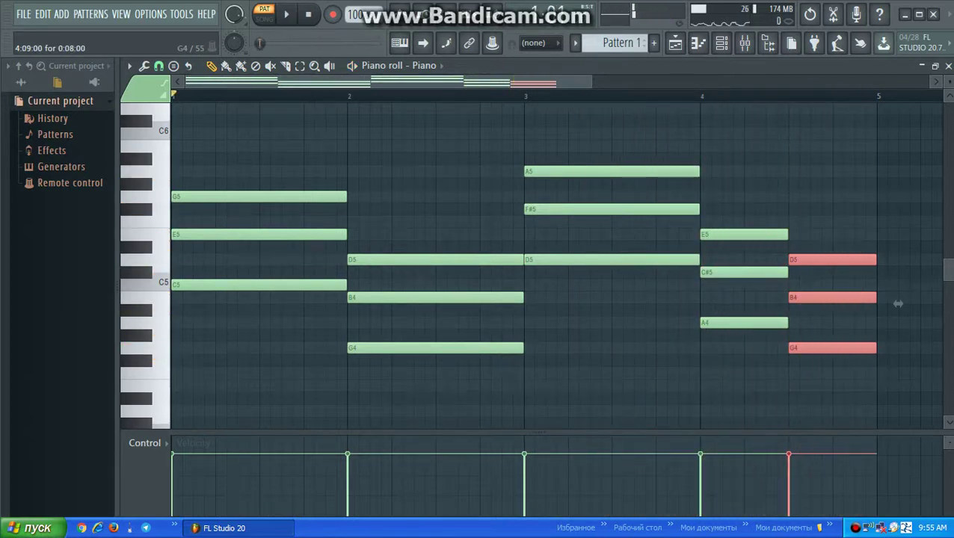
mouse_move(897, 304)
left_mouse_down()
mouse_move(897, 278)
mouse_move(809, 279)
mouse_move(898, 278)
left_mouse_up()
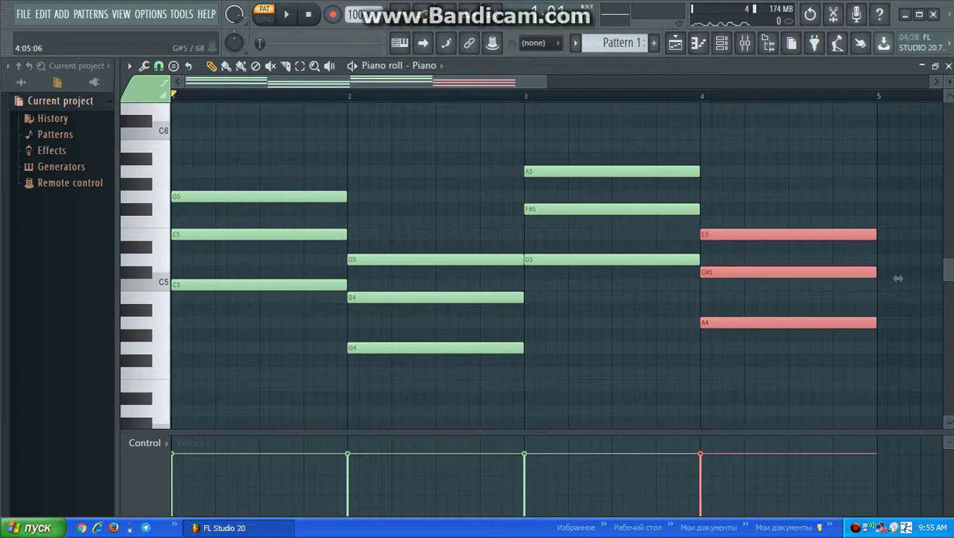
Step: Deselect the bar-4 chord and select the E5 note in bar 1
left_click(898, 279)
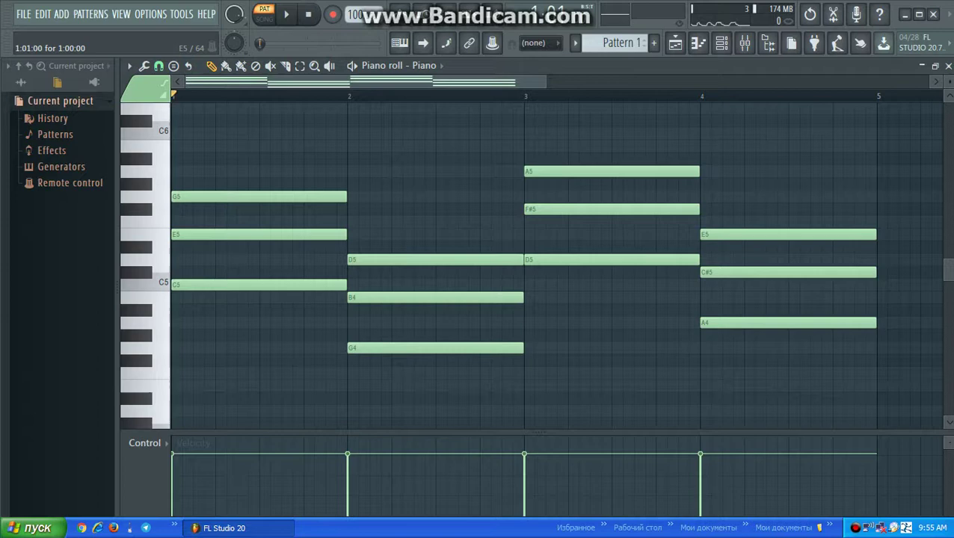
left_click(224, 234)
left_click(224, 234)
left_click(224, 234, "ctrl")
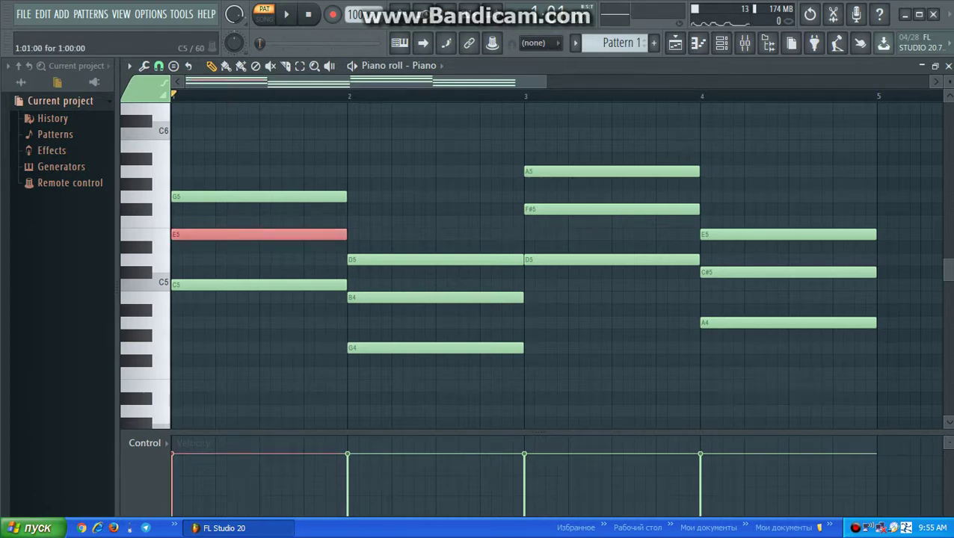
key("ctrl+Right")
key("ctrl+Right")
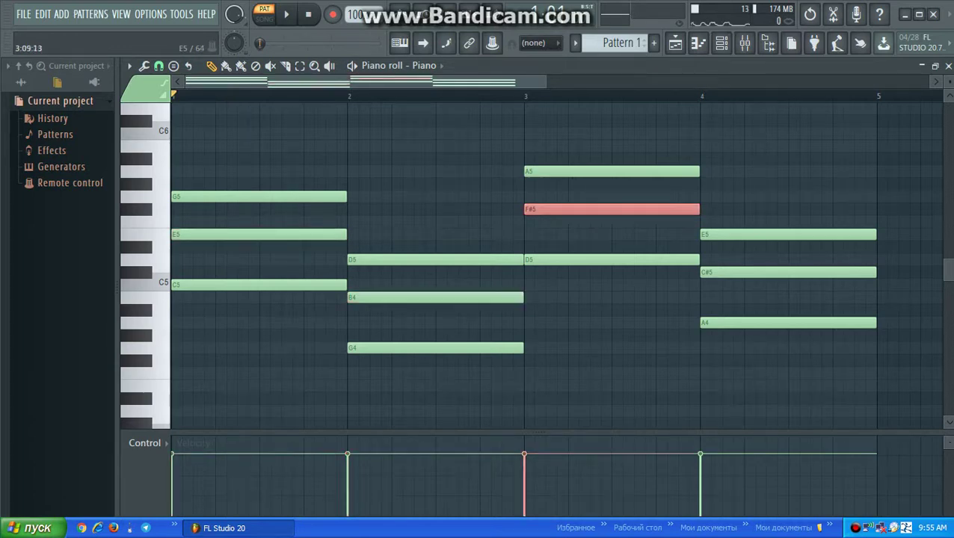
key("ctrl+Right")
key("ctrl+Right")
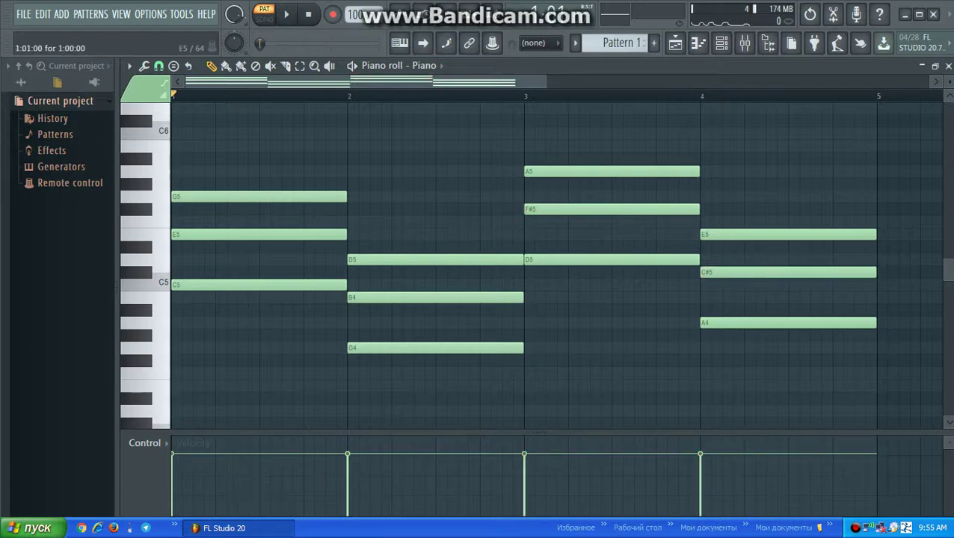
key("c")
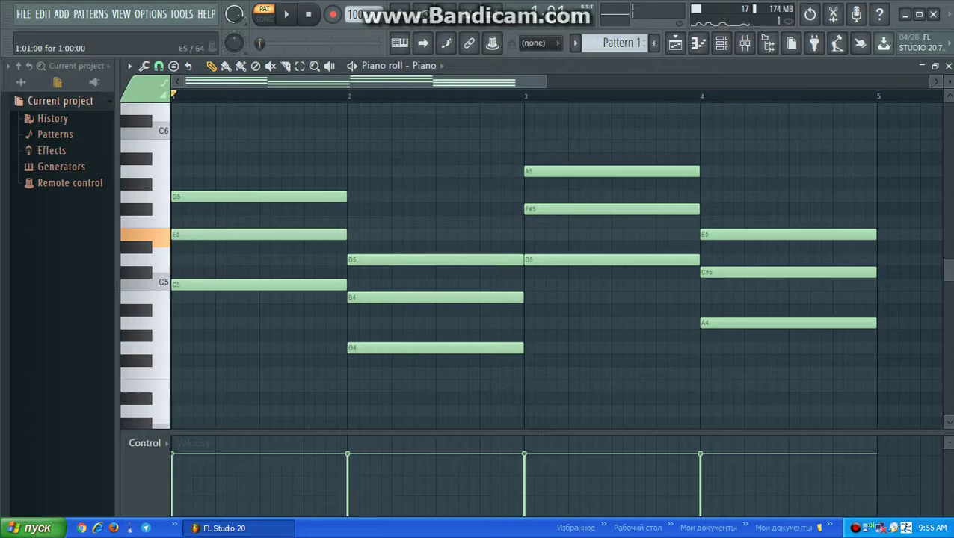
Step: Lower E5 to D#5, B4 to A#4, F#5 to F5 and C#5 to C5
key("d")
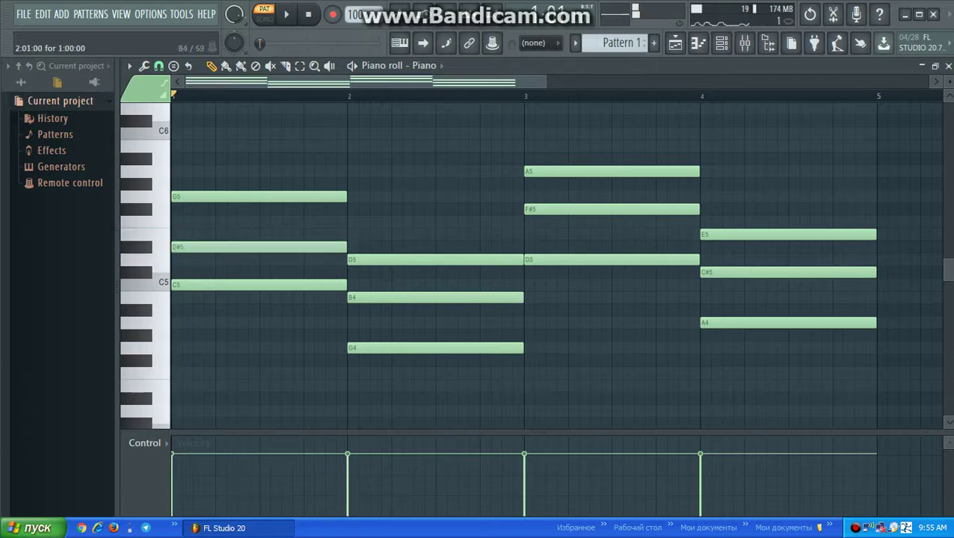
key("j")
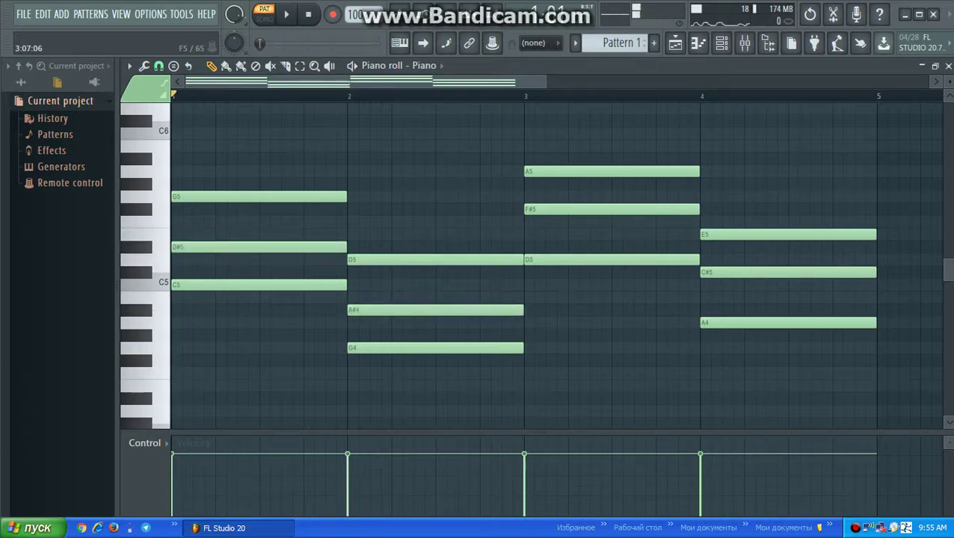
key("5")
key("v")
key("z")
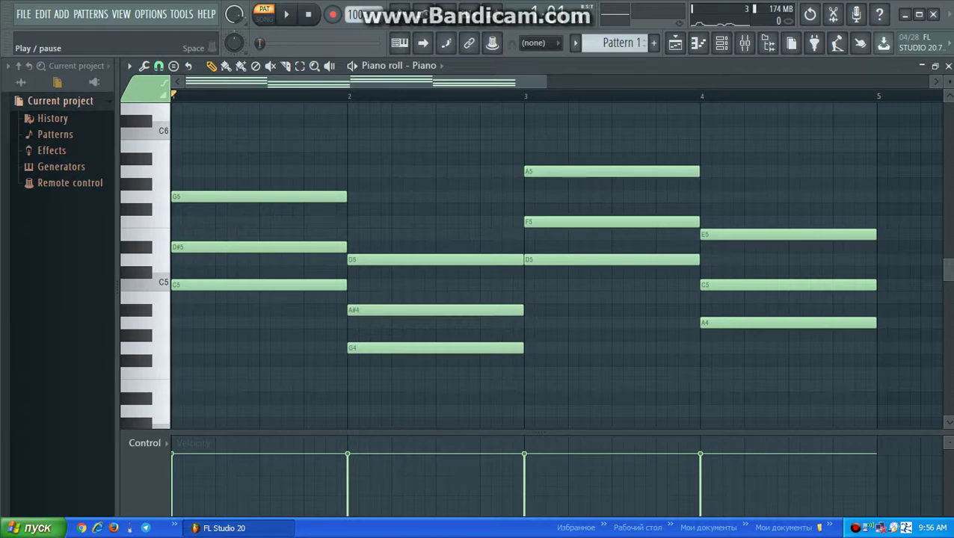
Step: Play the four minor chords with more bars in view, stop, and box-select every note
left_click(287, 14)
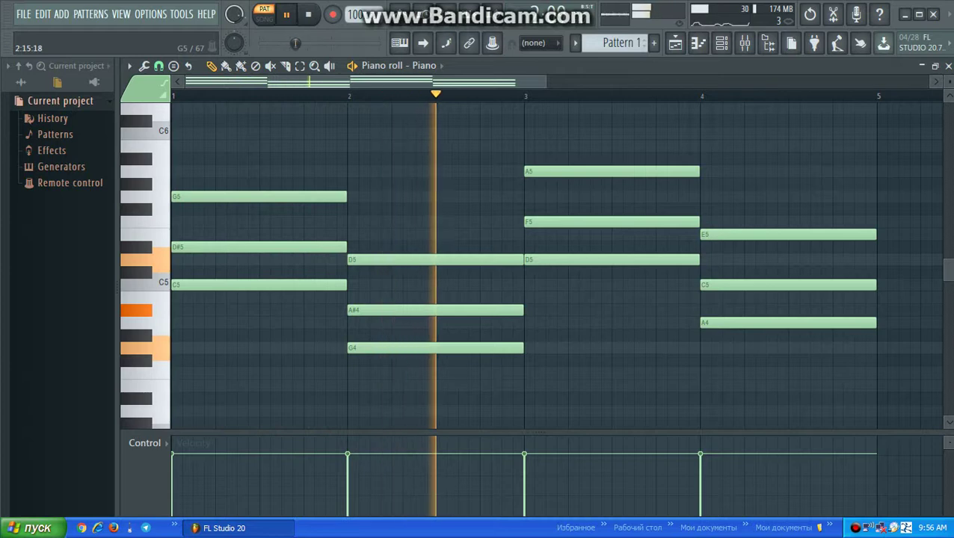
key("Page_Down")
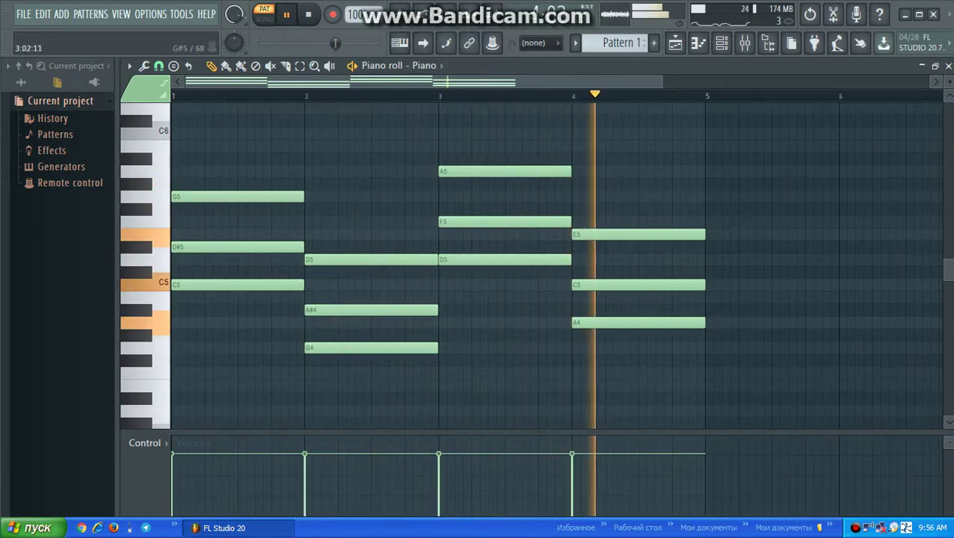
key("space")
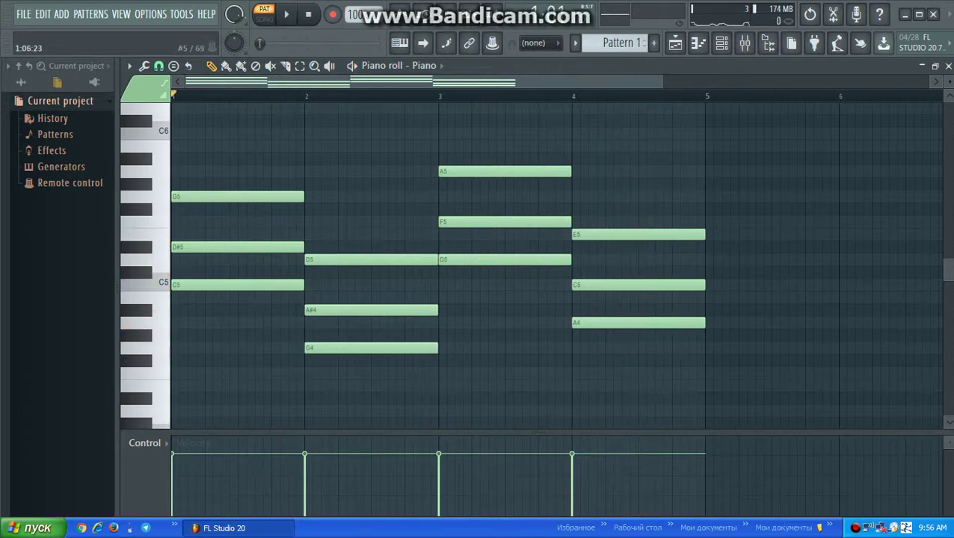
left_click_drag(213, 139, 708, 378)
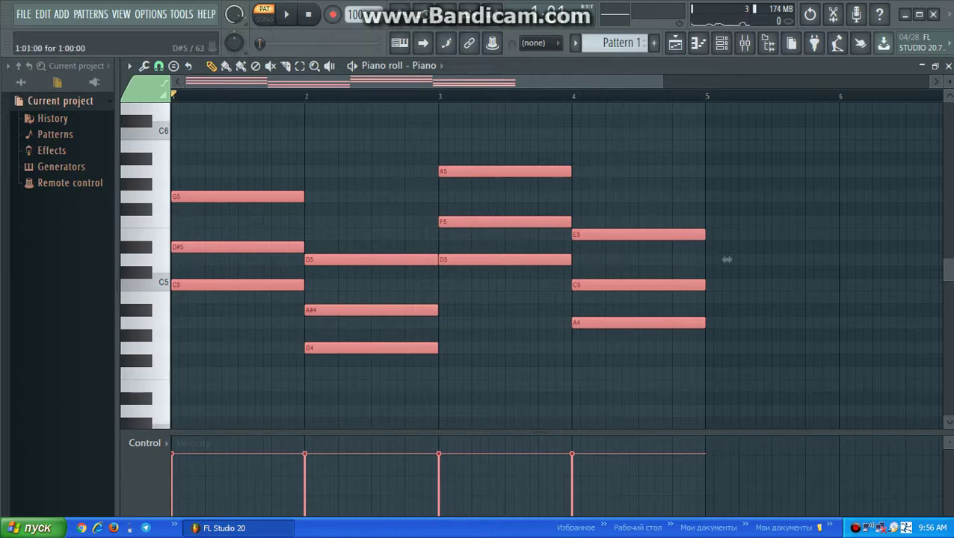
Step: Paste a copy of all the notes one octave below the originals and play it back
key("ctrl+c")
key("ctrl+v")
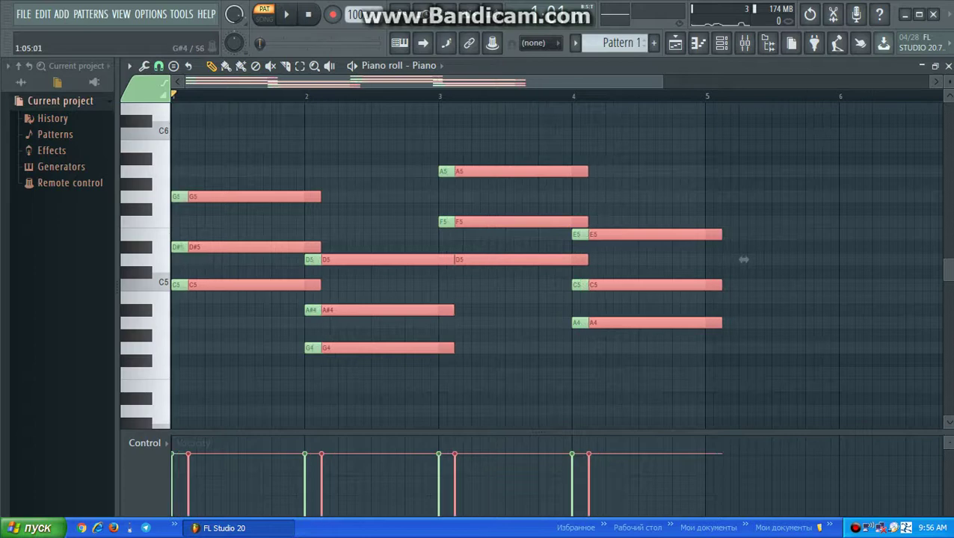
key("Down")
key("Down")
key("Down")
key("Down")
key("Down")
key("Down")
key("Up")
key("Up")
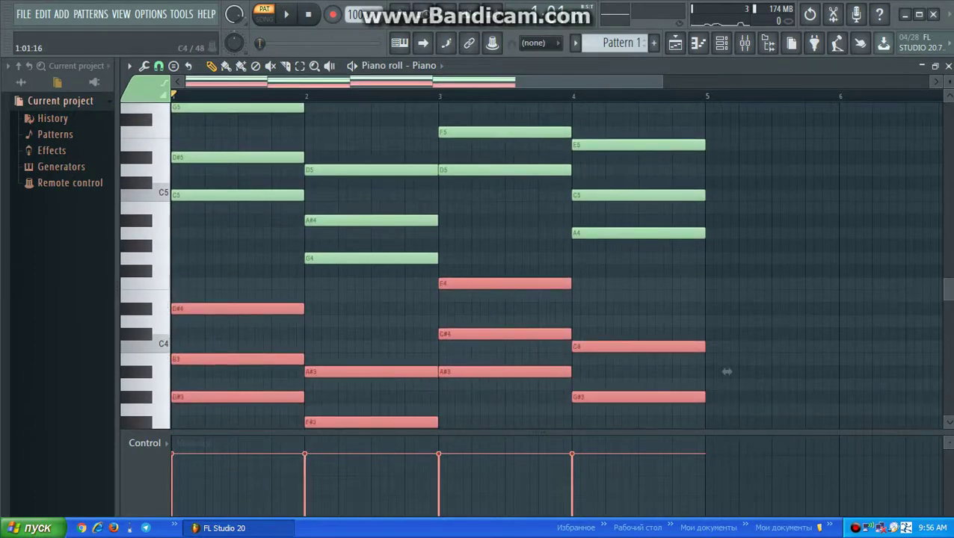
key("Up")
key("Up")
key("Up")
key("Up")
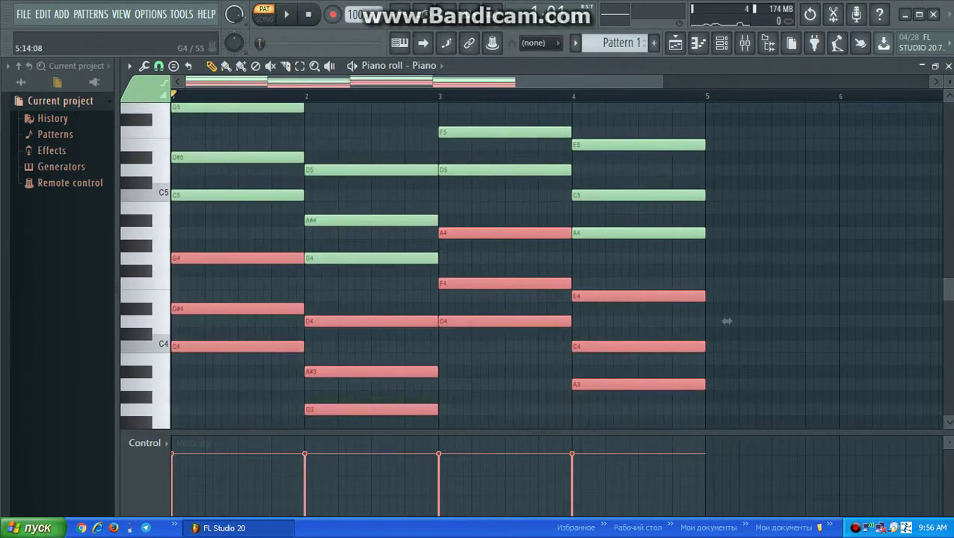
key("space")
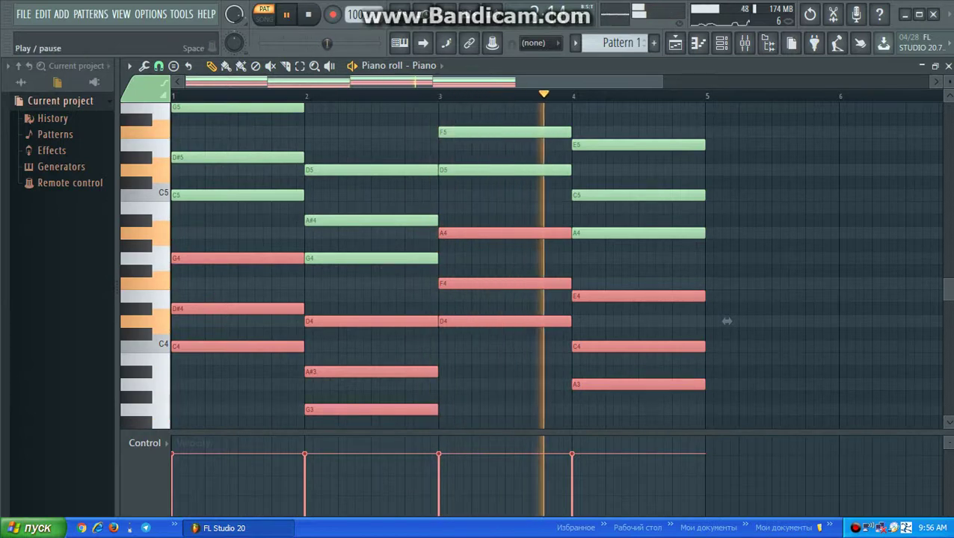
key("space")
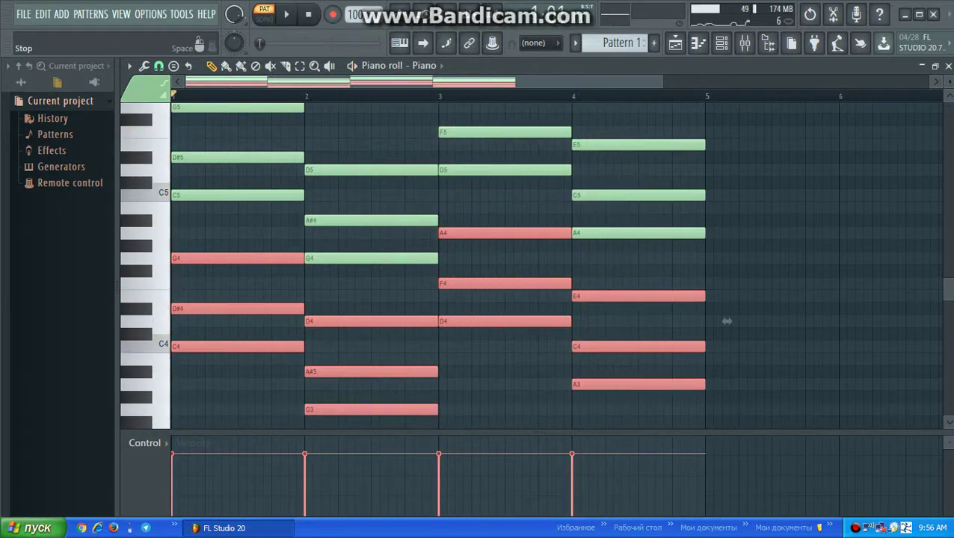
Step: Audition the octave copy, then delete it so only the original chords remain
scroll(727, 321, "up", 1)
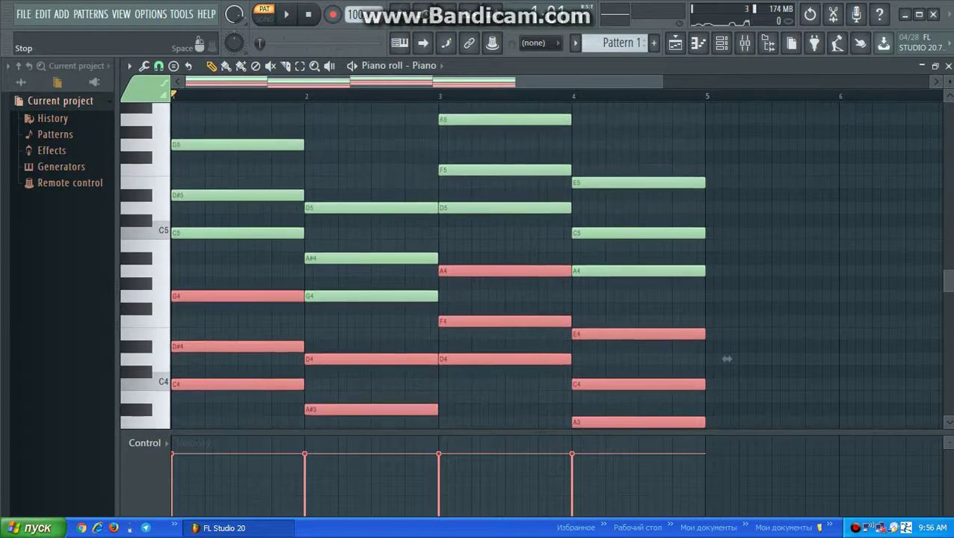
key("ctrl+Up")
key("ctrl+Up")
key("space")
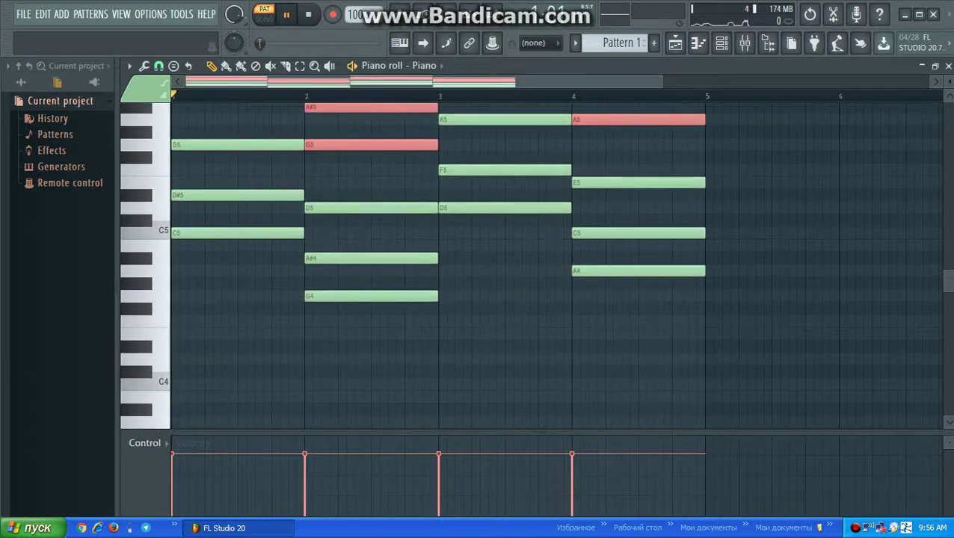
scroll(725, 207, "up", 4)
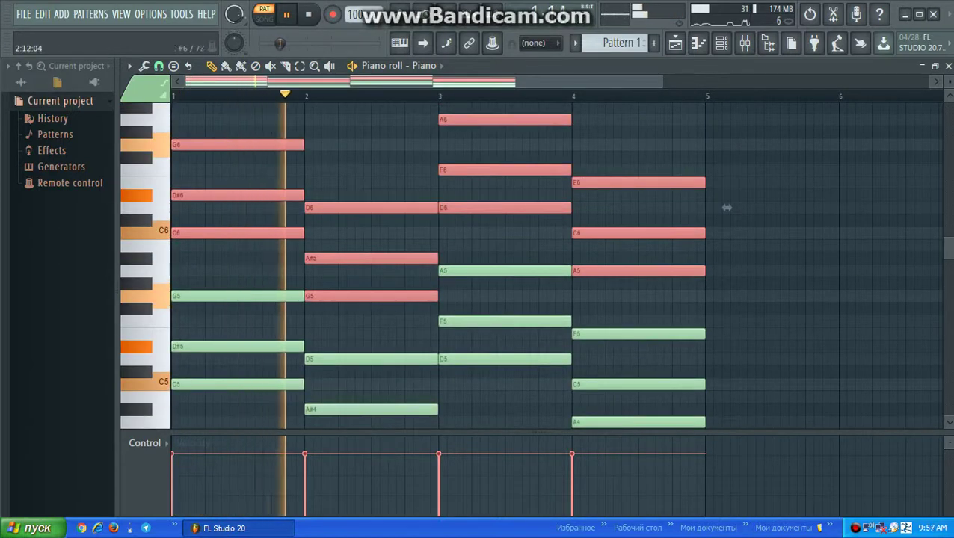
scroll(726, 170, "down", 1)
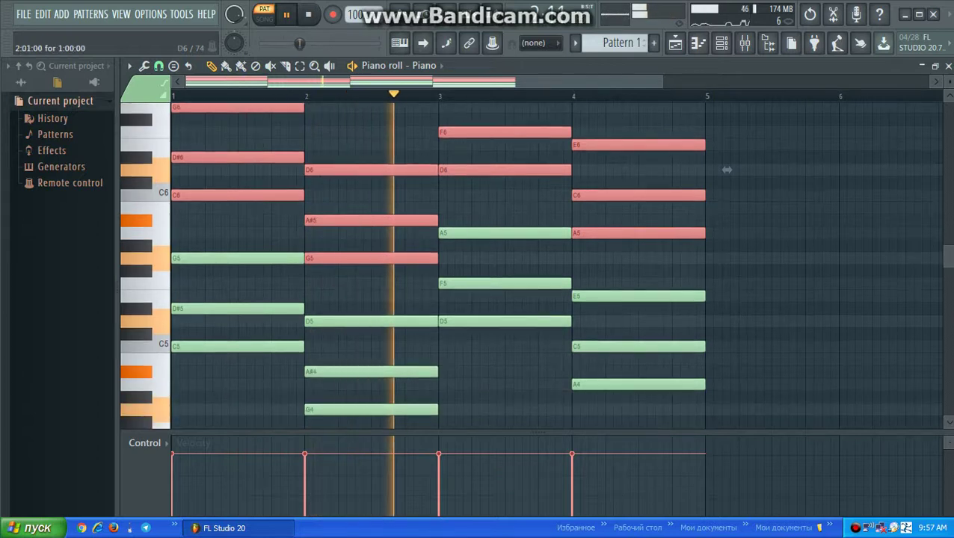
scroll(726, 170, "up", 1)
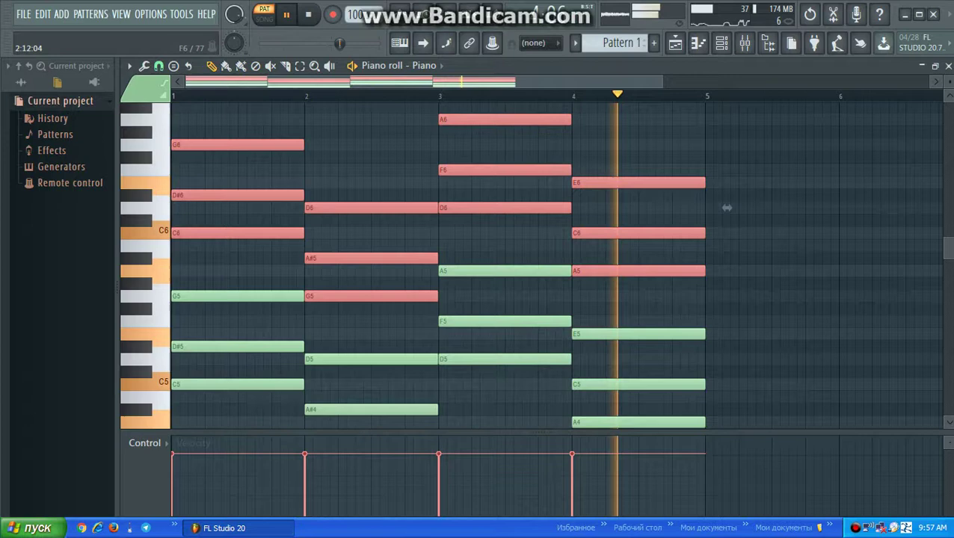
key("Delete")
key("space")
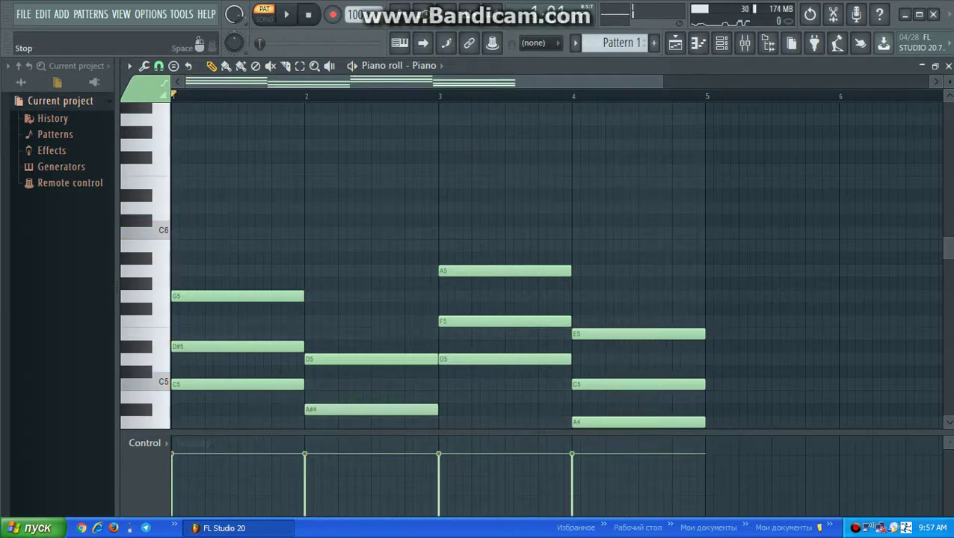
Step: Select the bar-1 G5, D#5, C5 chord and scale it down to a short hit
scroll(449, 247, "down", 1)
scroll(449, 247, "down", 1)
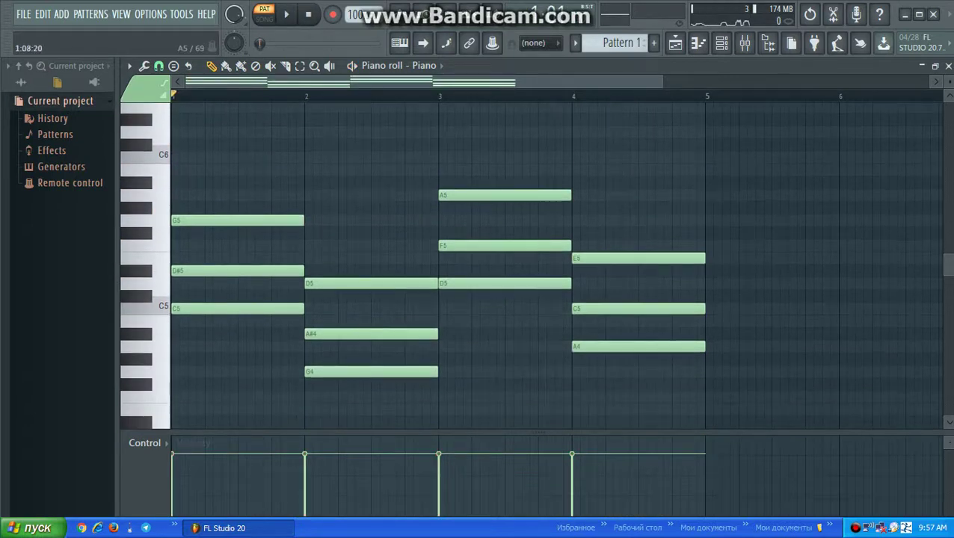
left_click_drag(176, 191, 299, 385)
left_click_drag(325, 264, 226, 263)
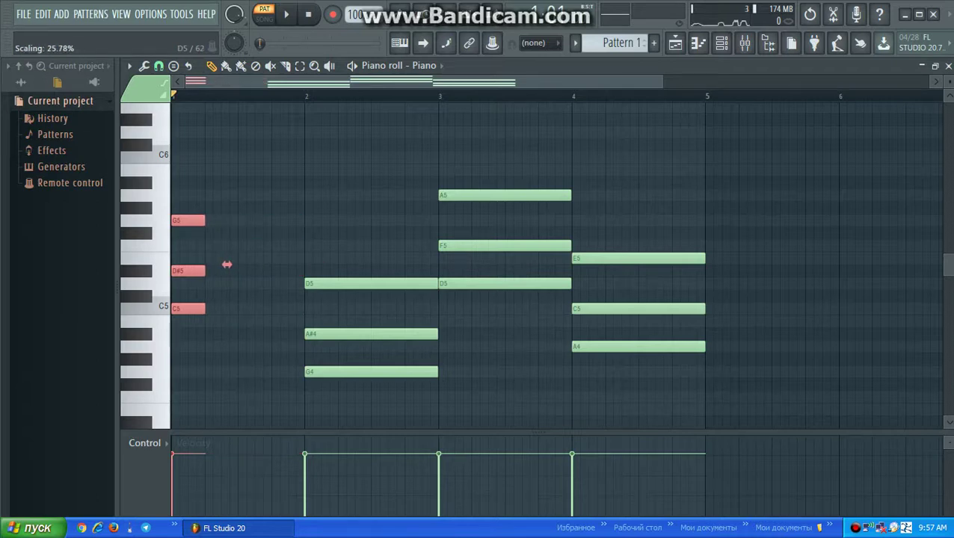
Step: Fine-tune the bar-1 chord hit length to a quarter bar
scroll(219, 264, "up", 3)
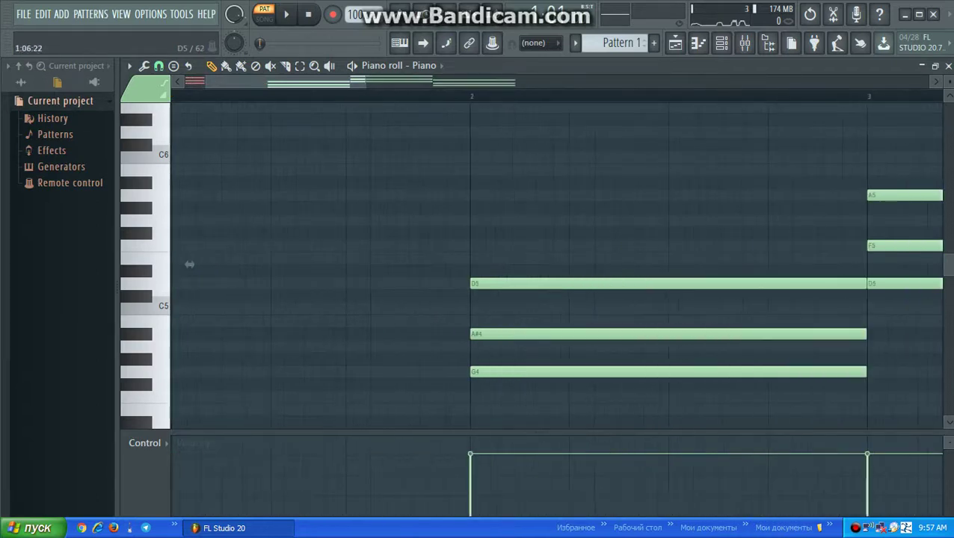
scroll(277, 264, "left", 2)
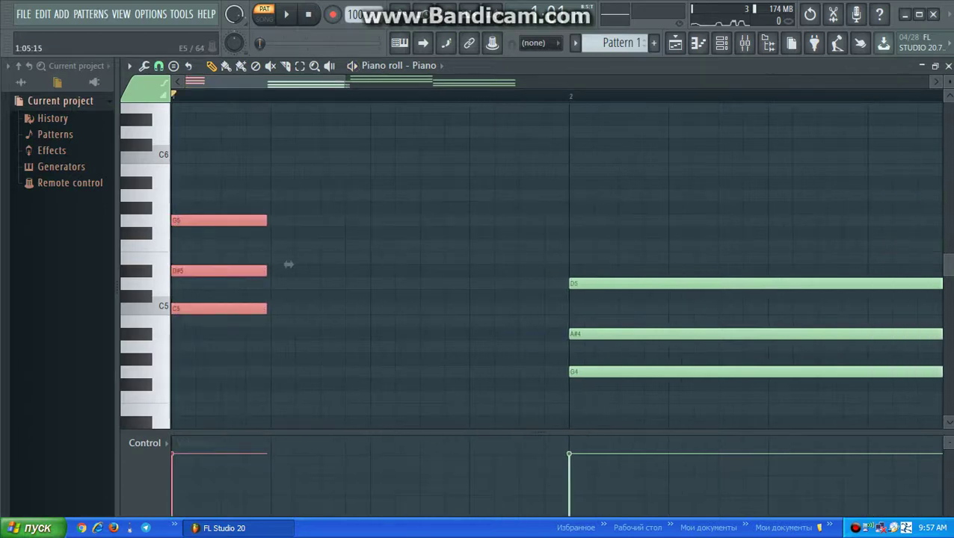
mouse_move(290, 263)
left_mouse_down()
mouse_move(239, 264)
mouse_move(341, 264)
left_mouse_up()
scroll(249, 264, "down", 2)
scroll(226, 264, "down", 2)
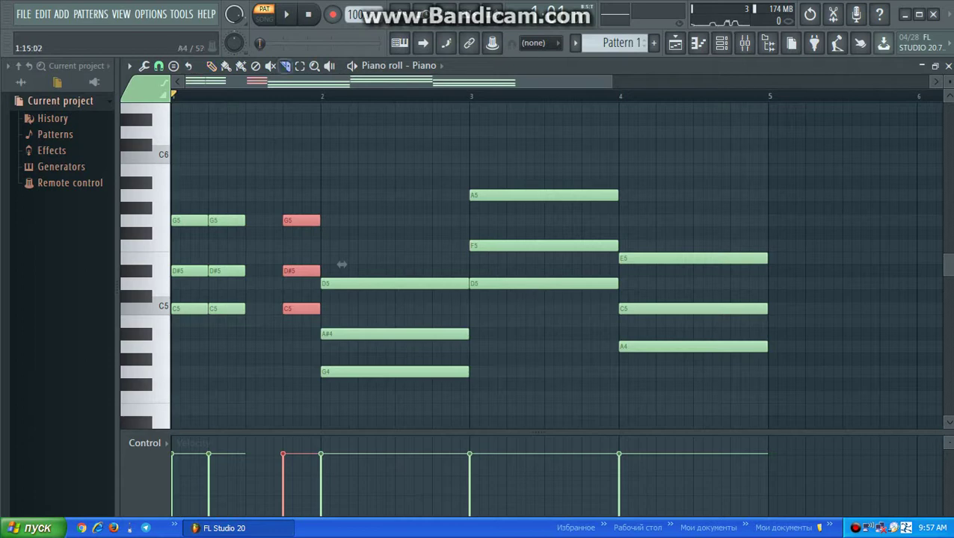
Step: Slice the third chord hit into two eighth-bar hits and play back the chopped bar 1
left_click(297, 333)
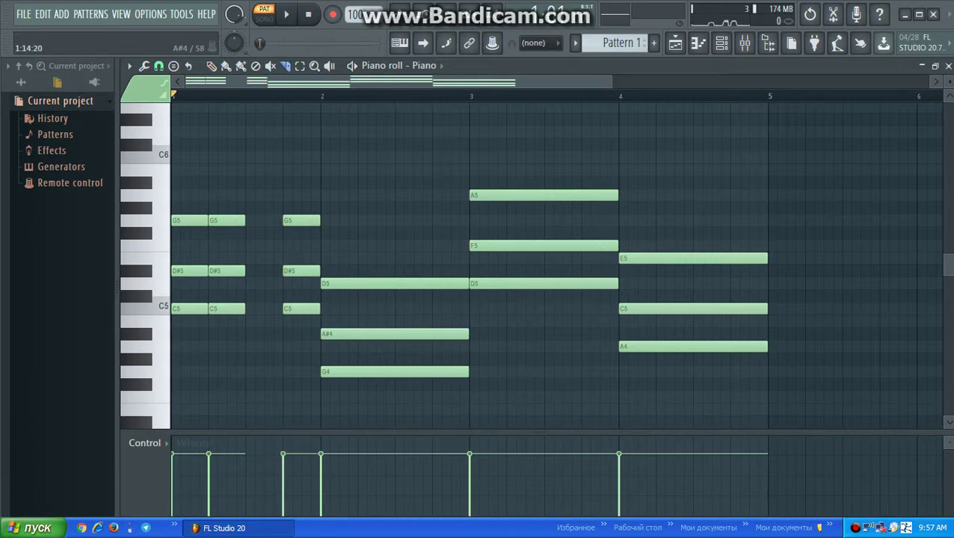
left_click_drag(302, 330, 302, 183)
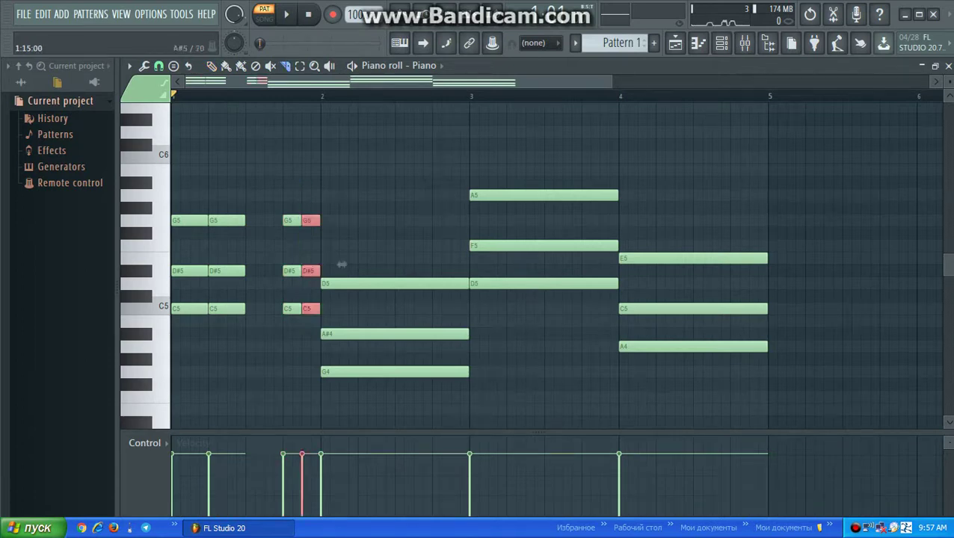
key("space")
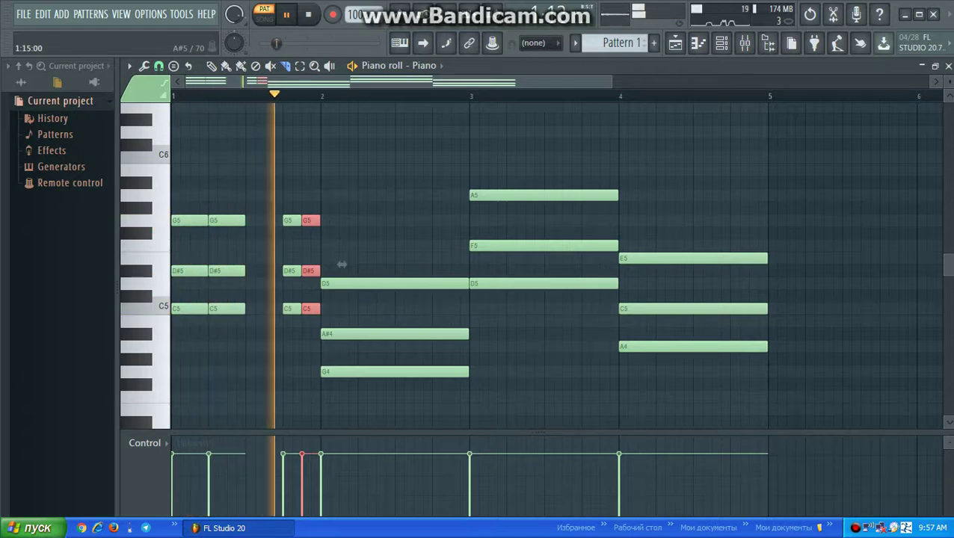
key("space")
key("ctrl+d")
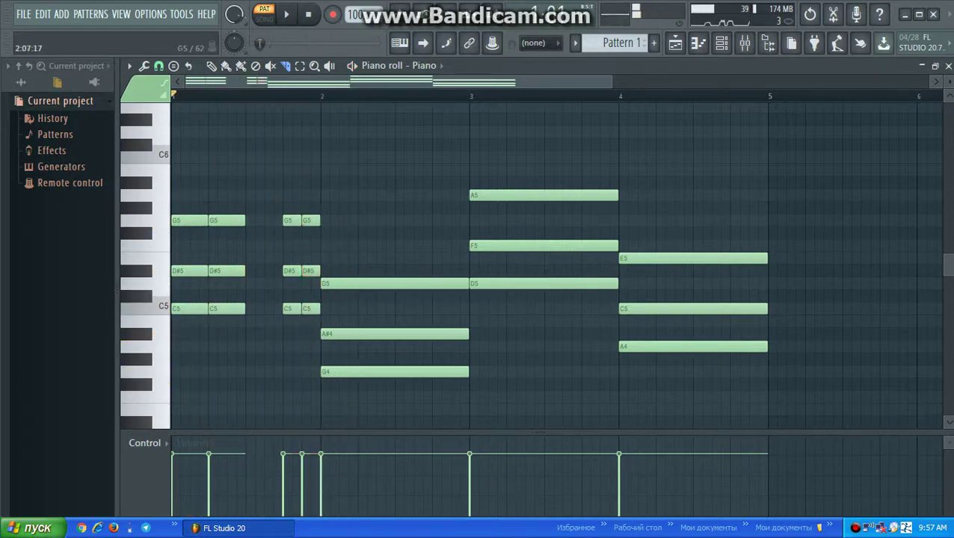
key("p")
left_click_drag(364, 253, 375, 412)
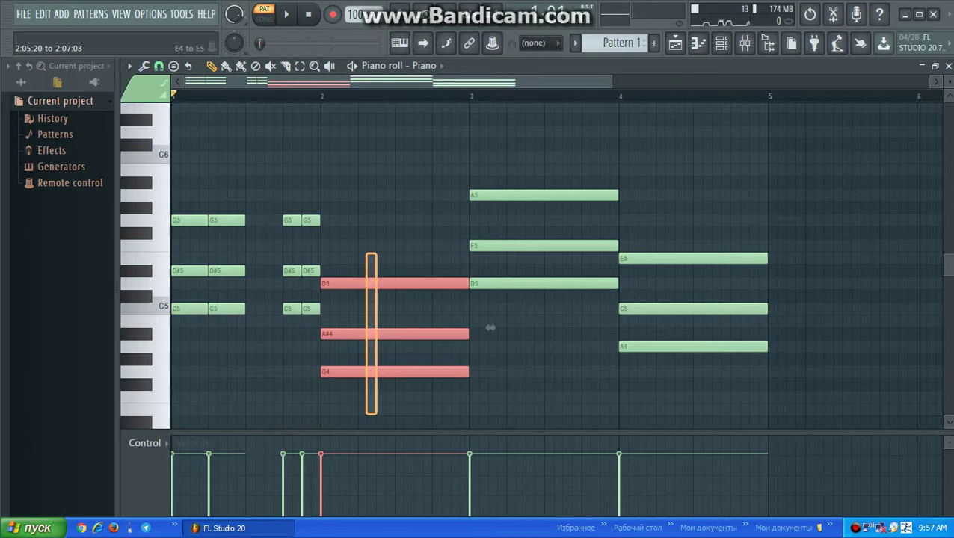
key("Delete")
left_click_drag(351, 337, 209, 192)
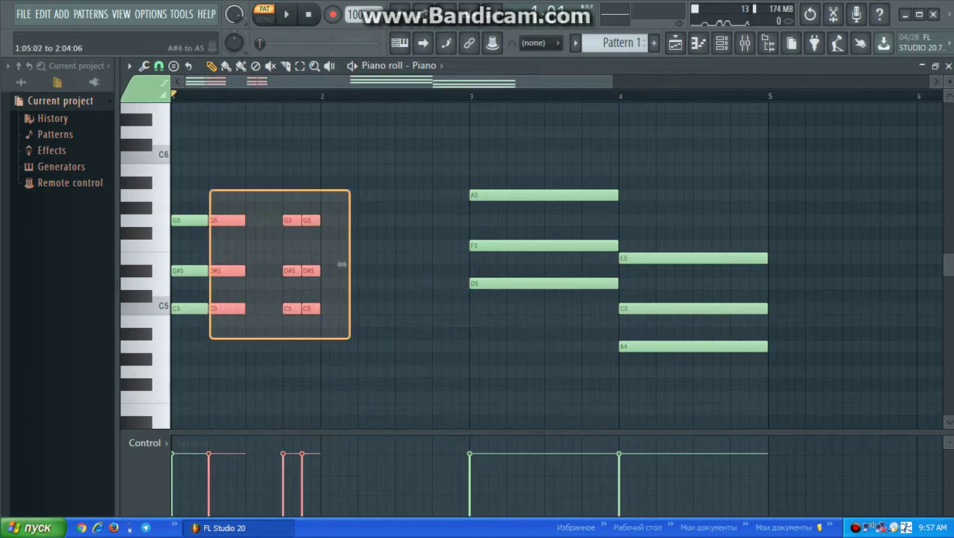
mouse_move(341, 264)
left_mouse_down()
mouse_move(416, 264)
mouse_move(481, 339)
mouse_move(498, 327)
mouse_move(490, 315)
mouse_move(490, 327)
left_mouse_up()
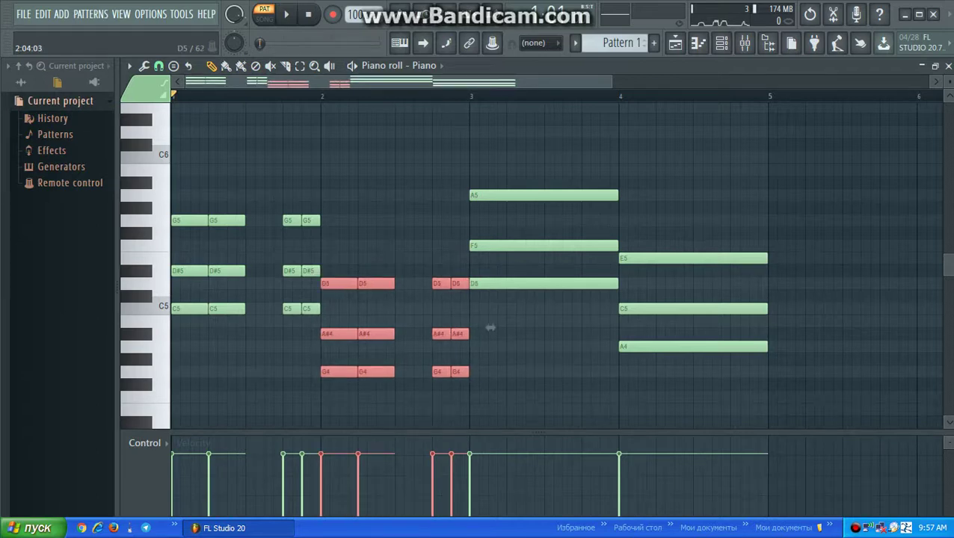
key("space")
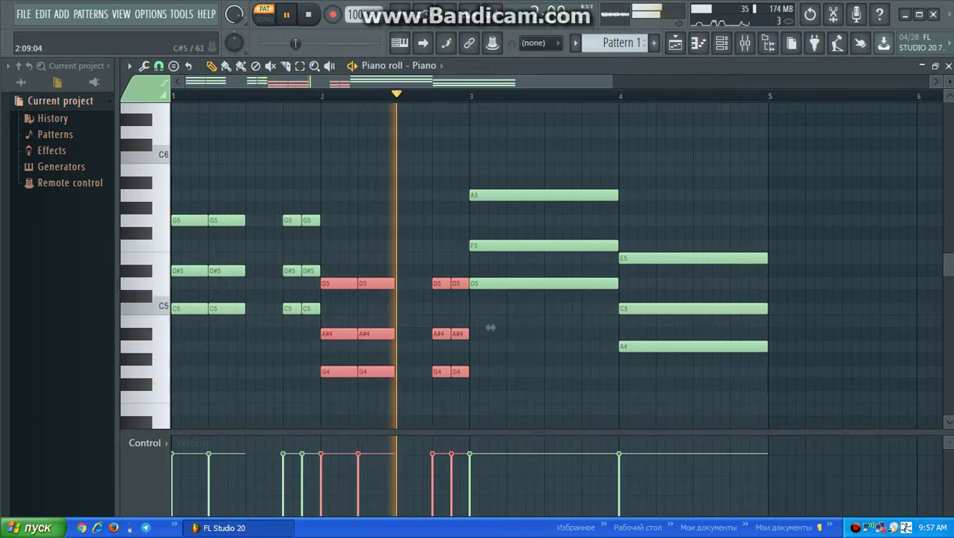
key("space")
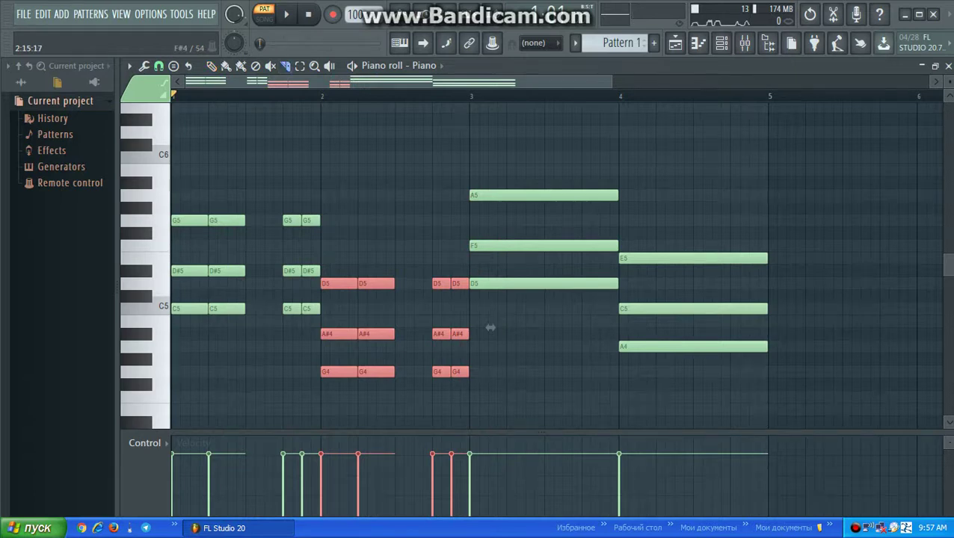
Step: Slice the last G4, A#4, D5 hit before bar 3 into two quicker hits and play it back
scroll(489, 328, "up", 2, "ctrl")
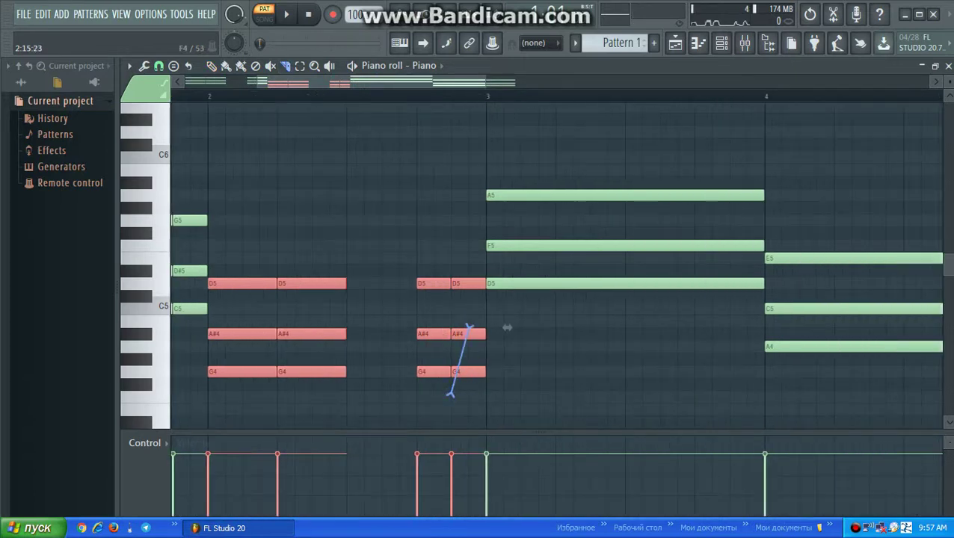
left_click(470, 400)
left_click_drag(469, 405, 469, 303)
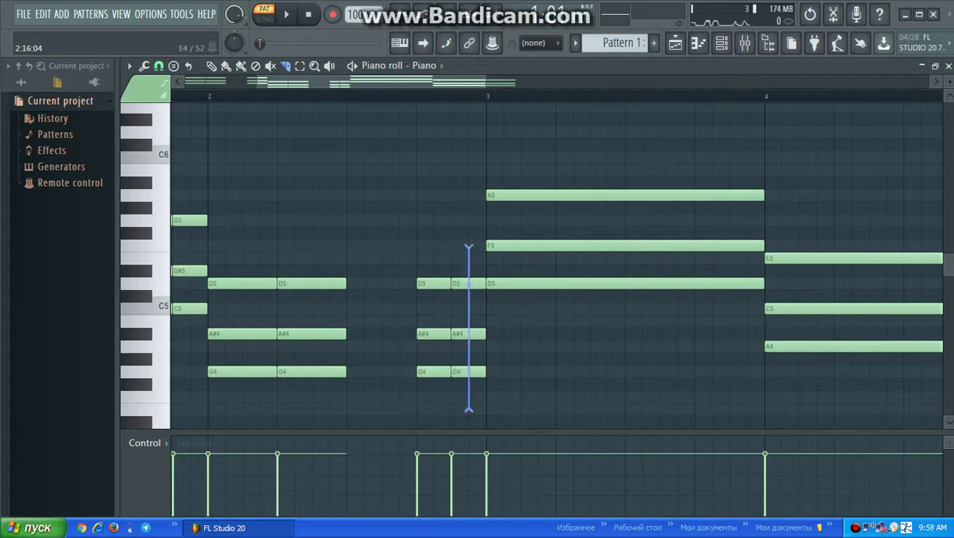
left_click_drag(469, 247, 468, 246)
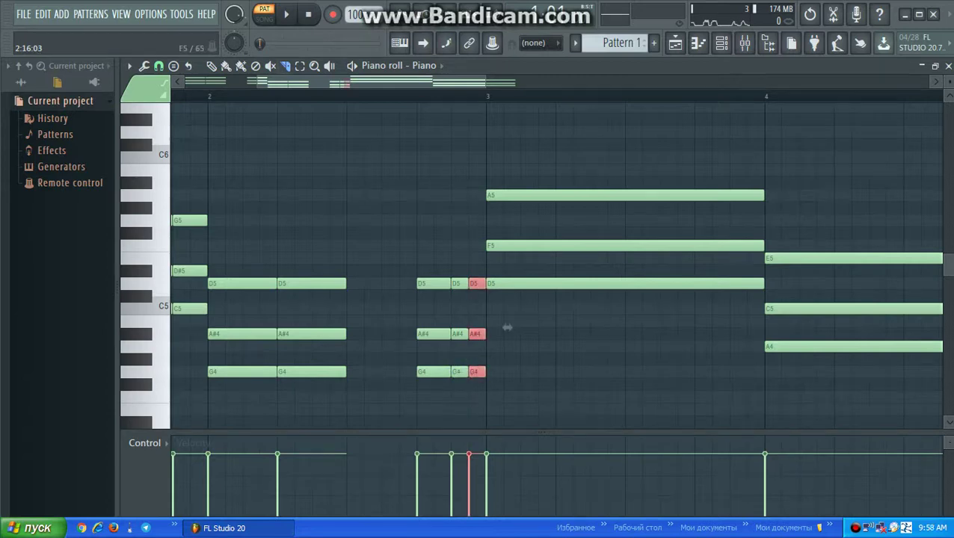
scroll(507, 328, "down", 4)
key("space")
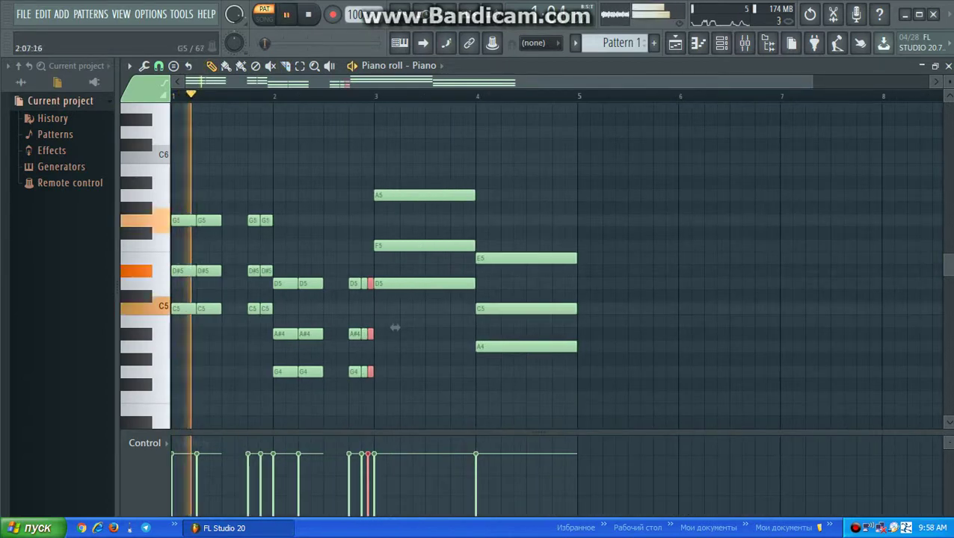
left_click(395, 328)
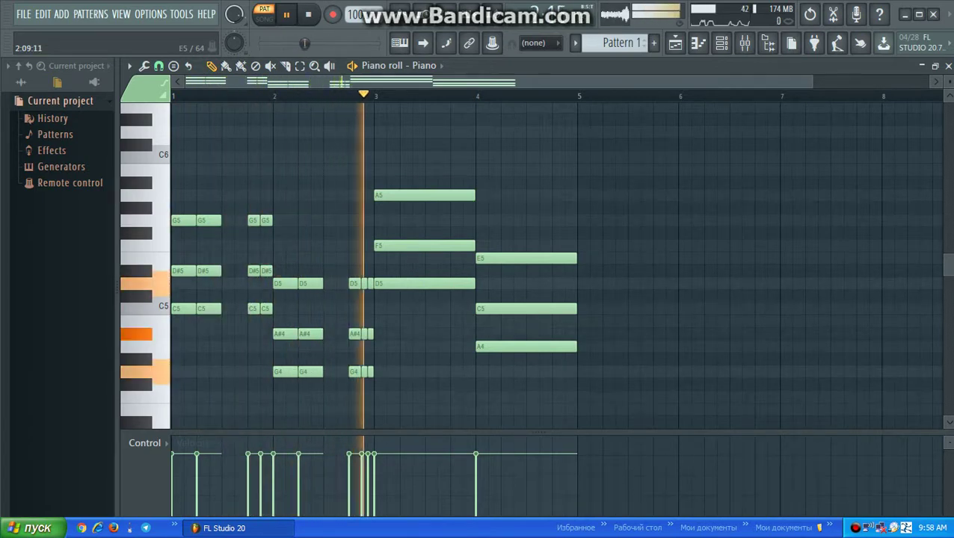
key("space")
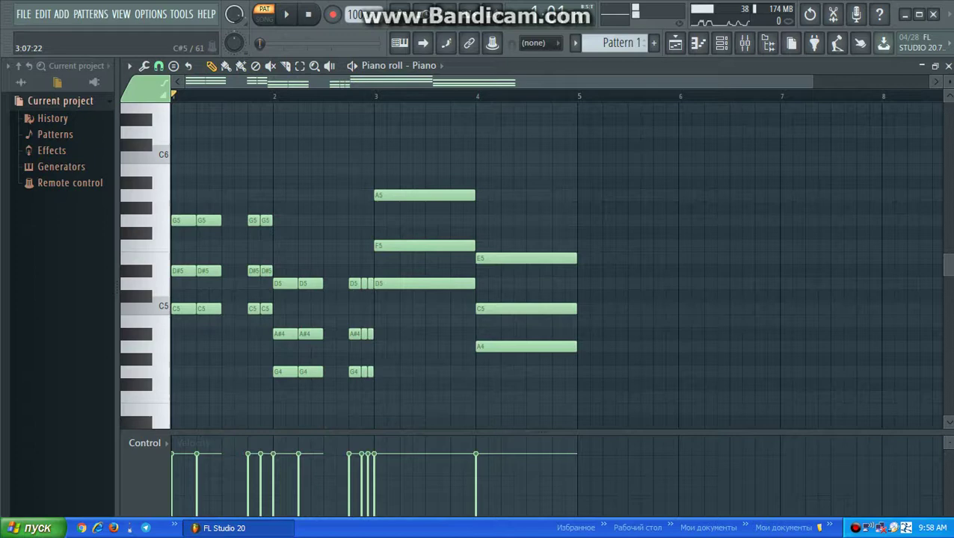
Step: Replace the long bar-3 A5/F5/D5 chord with a copy of bar 1's chopped hit rhythm
left_click_drag(408, 162, 417, 302)
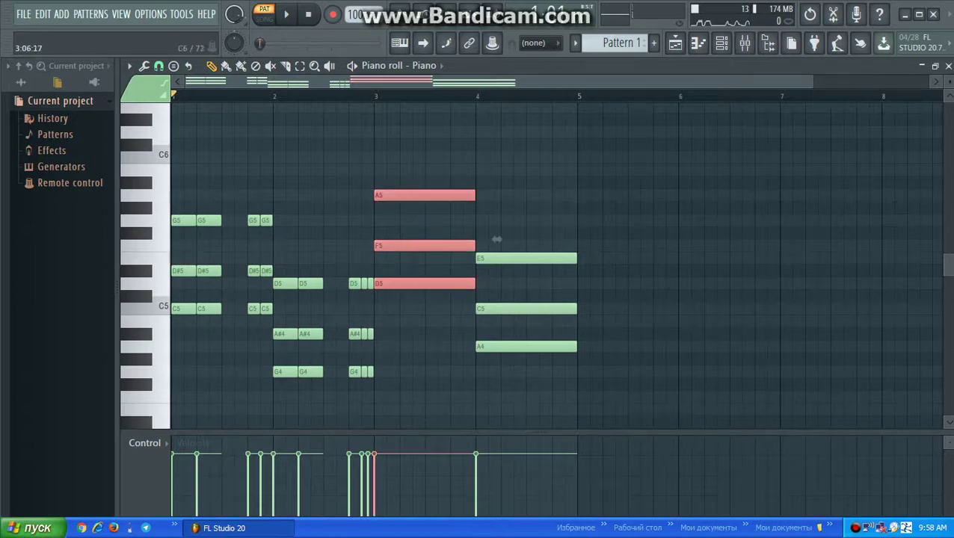
key("Delete")
left_click_drag(185, 203, 270, 326)
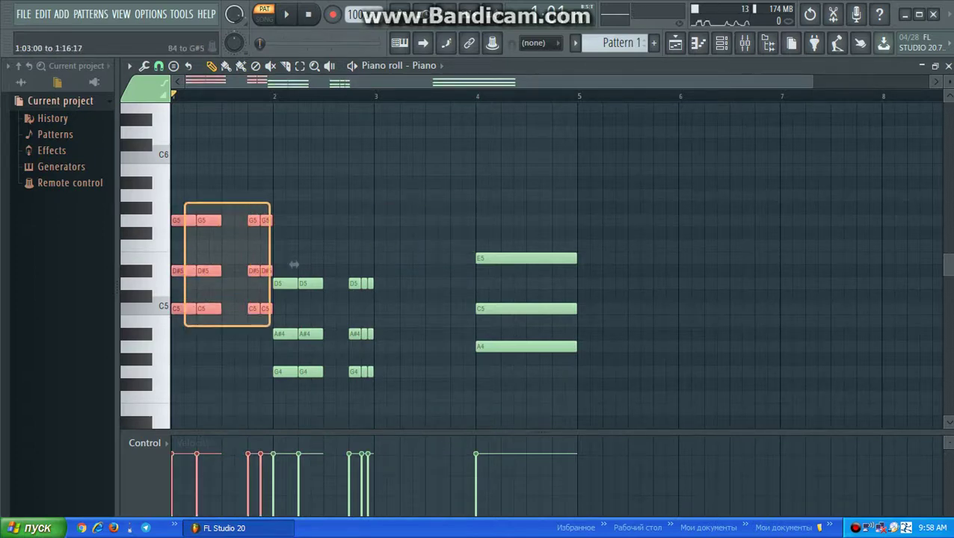
mouse_move(294, 264)
left_mouse_down()
mouse_move(496, 266)
mouse_move(496, 239)
mouse_move(596, 351)
left_mouse_up()
Step: Replace the long bar-4 chord with duplicated hits shifted down to E5/C5/A4, then play all four chords
left_click(495, 241)
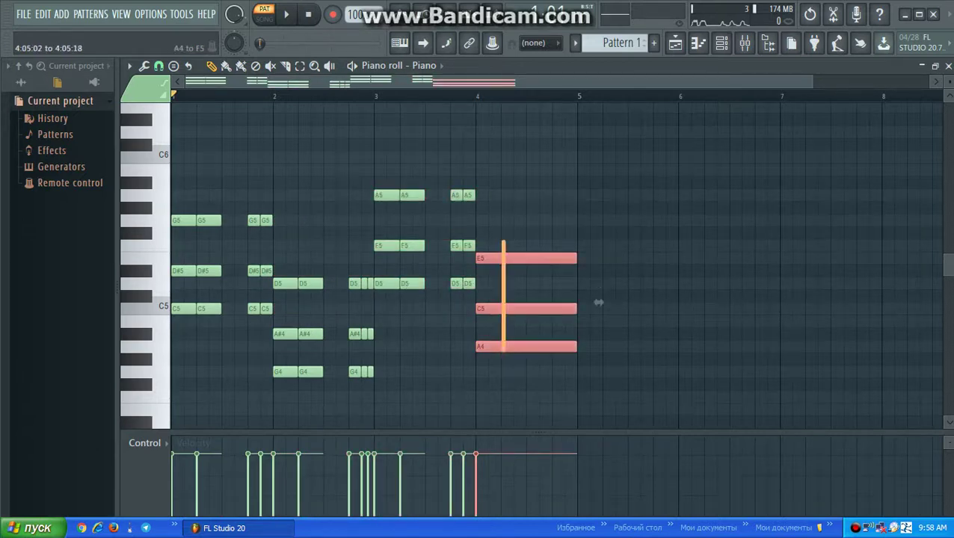
key("Delete")
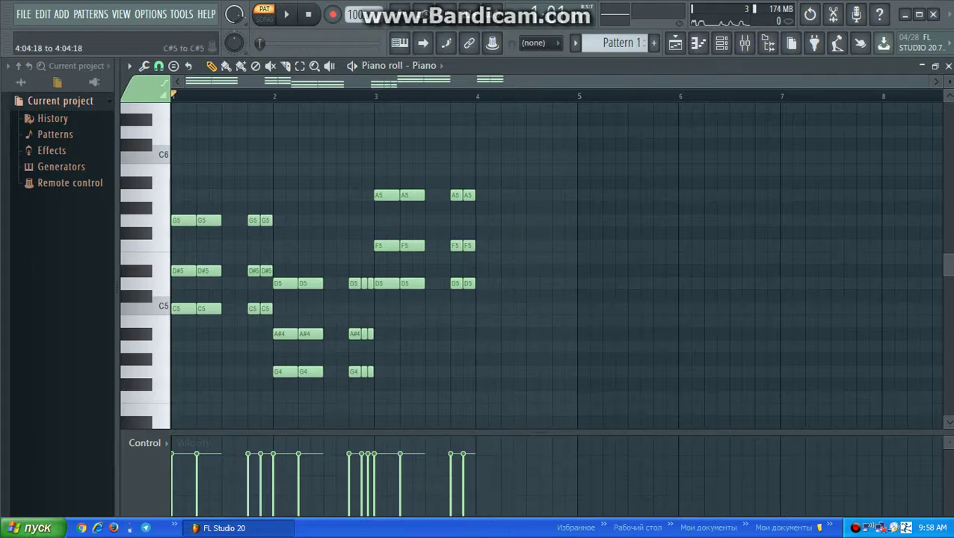
left_click_drag(374, 189, 499, 301)
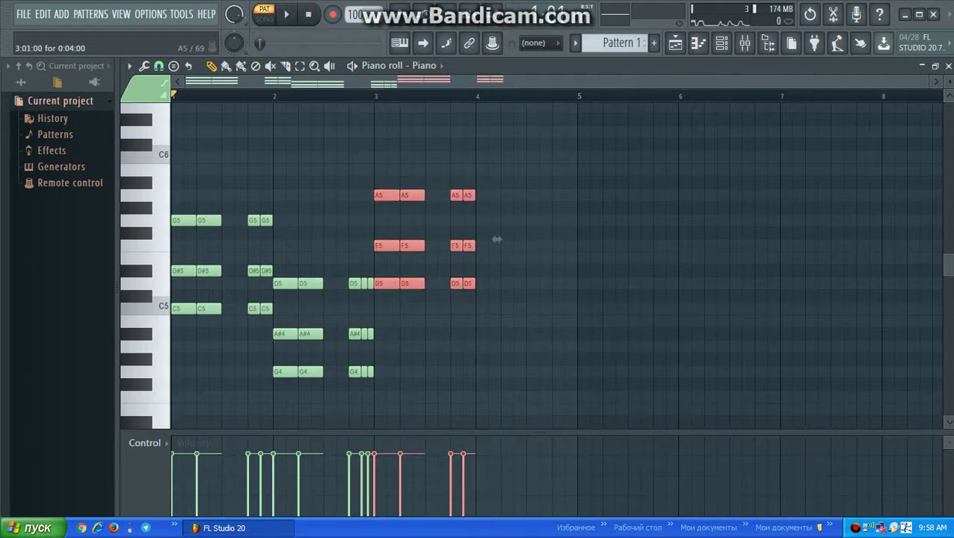
key("ctrl+b")
key("Down")
key("Down")
key("Down")
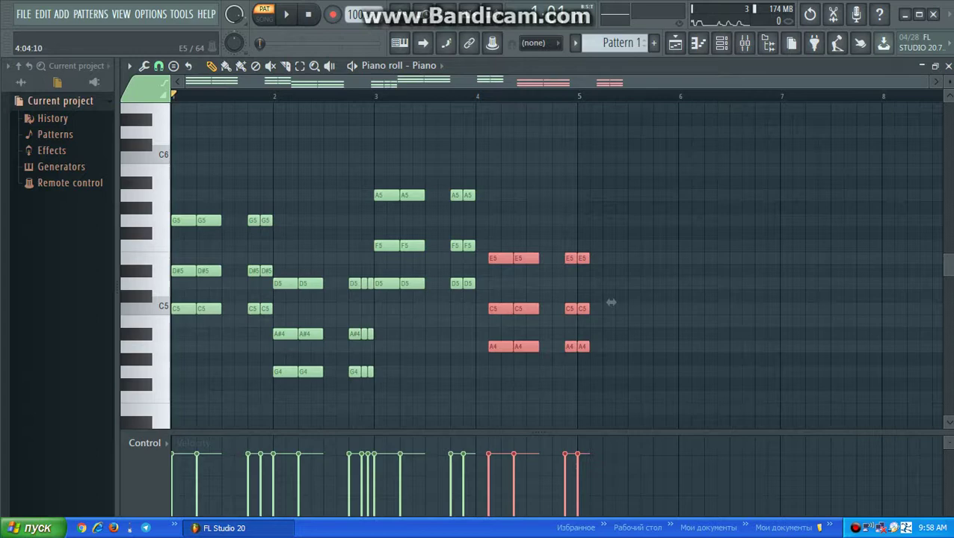
left_click_drag(611, 302, 598, 302)
key("space")
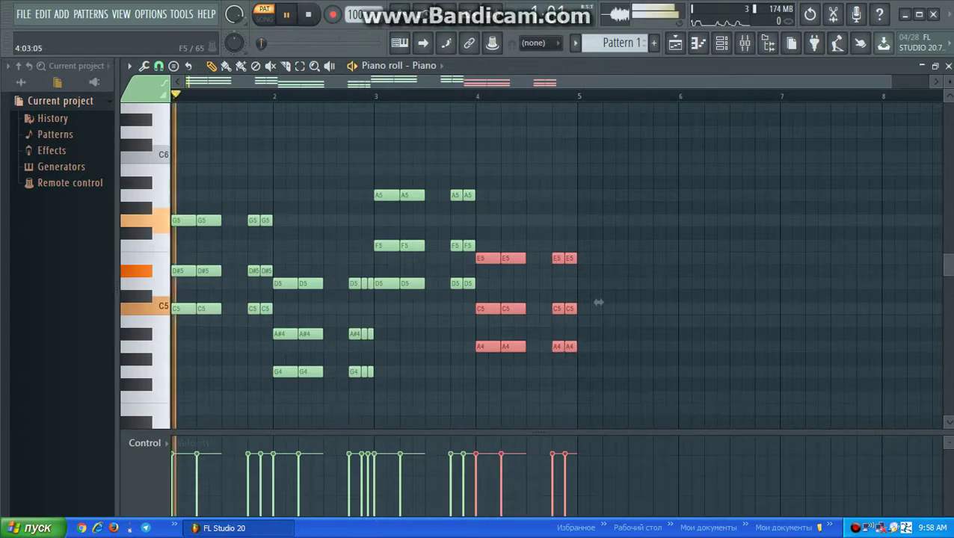
left_click(598, 302)
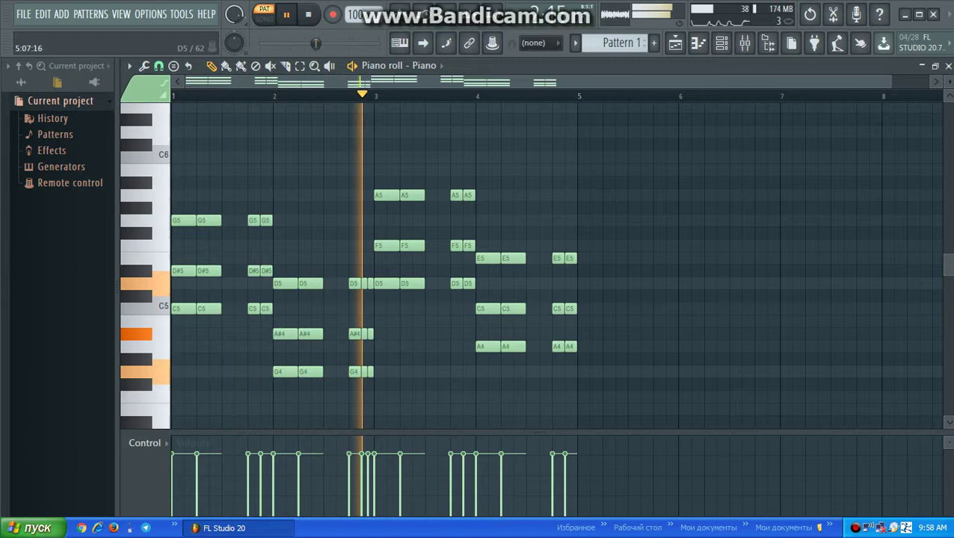
key("space")
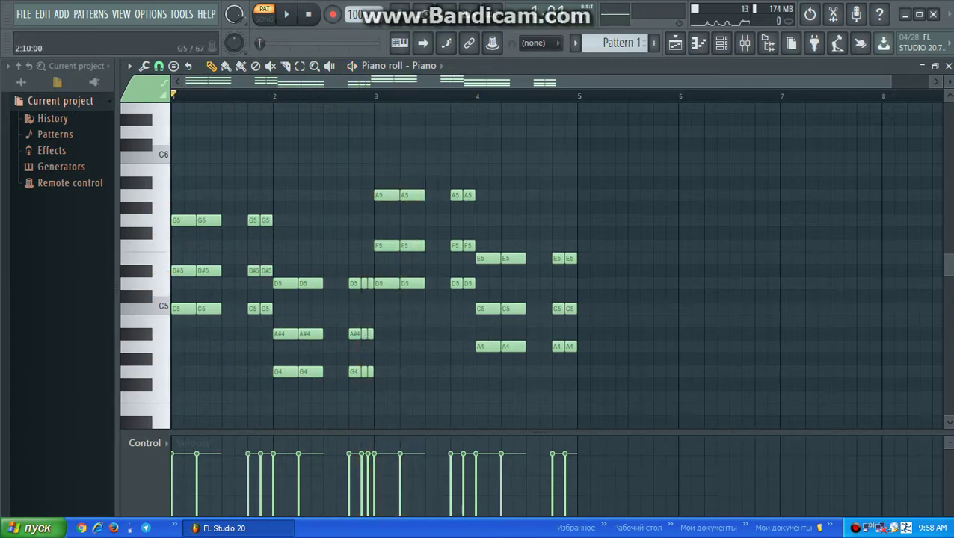
scroll(257, 232, "down", 1)
scroll(258, 233, "down", 1)
scroll(257, 232, "up", 2)
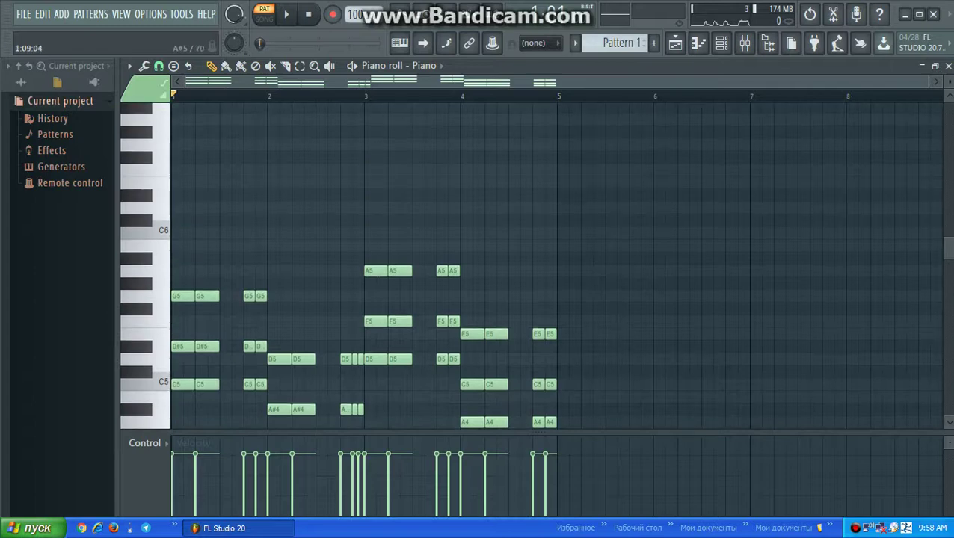
scroll(257, 232, "down", 3)
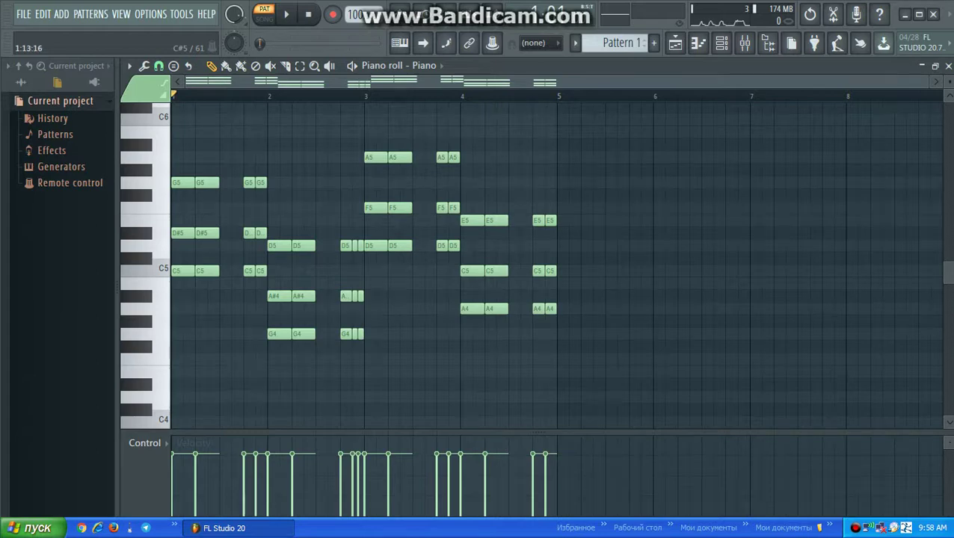
scroll(249, 258, "up", 1)
scroll(248, 258, "down", 1)
scroll(249, 258, "up", 1)
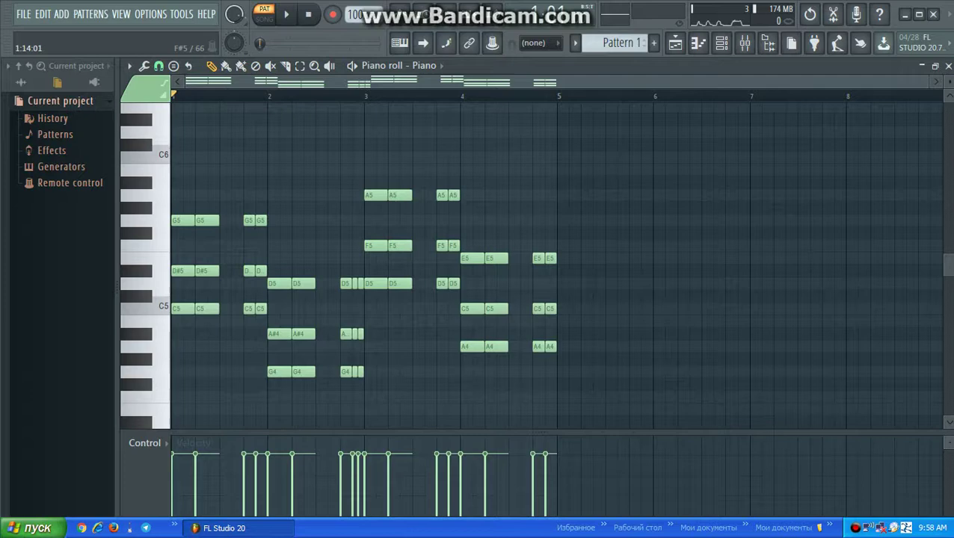
scroll(249, 258, "down", 1)
scroll(249, 258, "up", 1)
scroll(249, 258, "down", 2)
scroll(249, 257, "down", 4)
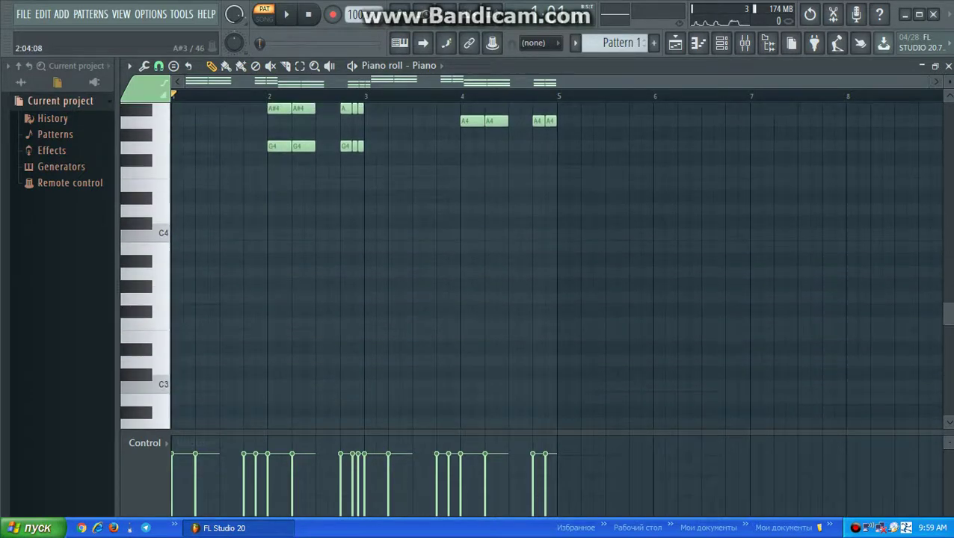
scroll(249, 258, "up", 5)
scroll(249, 258, "up", 3)
scroll(249, 258, "down", 1)
scroll(249, 258, "down", 1)
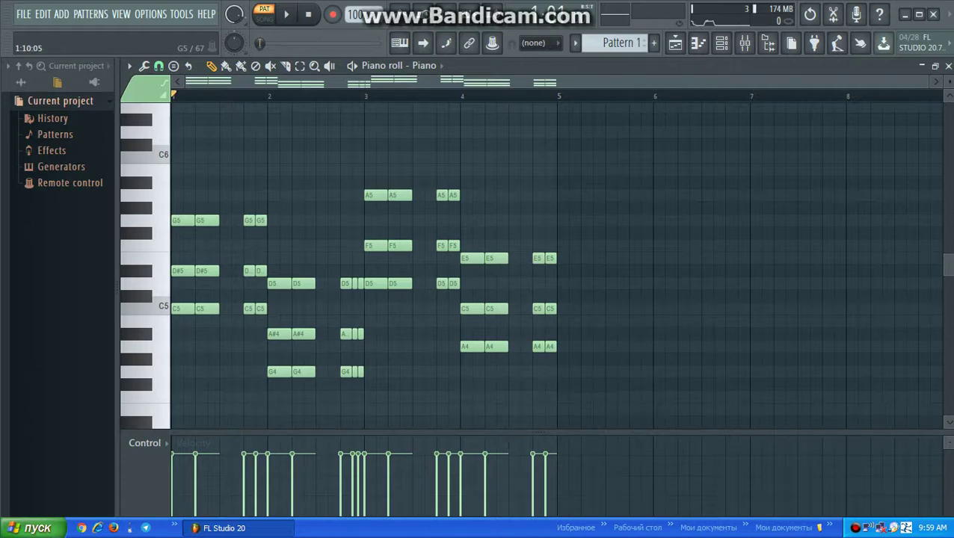
scroll(523, 262, "up", 3)
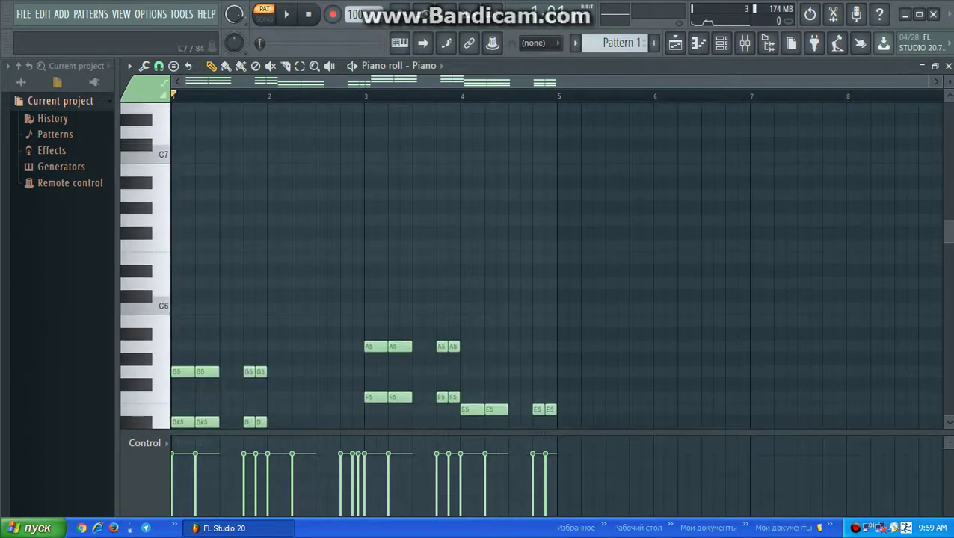
scroll(523, 261, "down", 3)
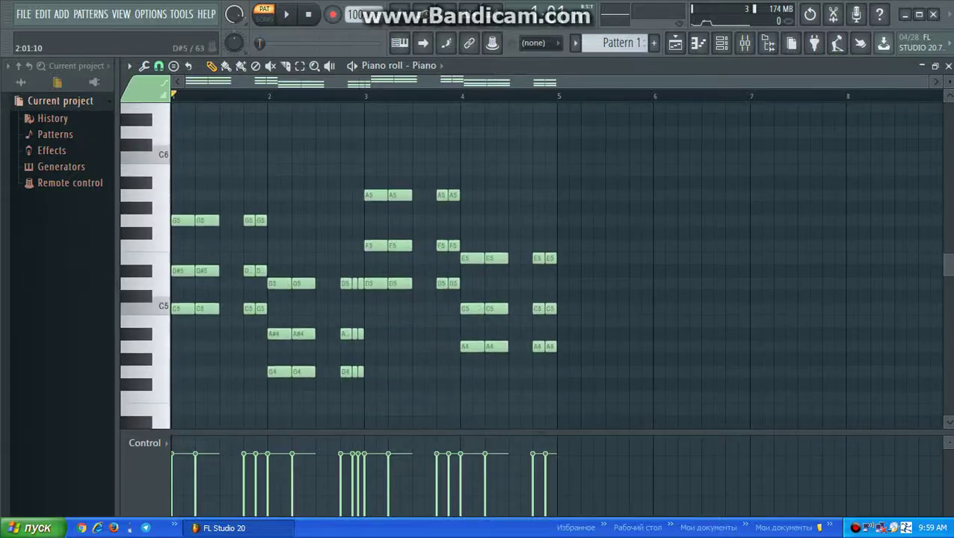